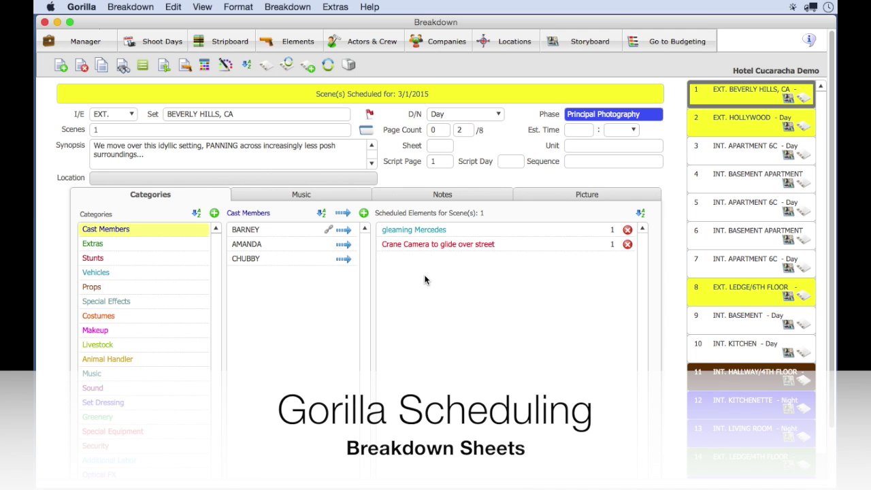
Read scene 1's imported screenplay text in the Screenplay window, then close it
click(156, 162)
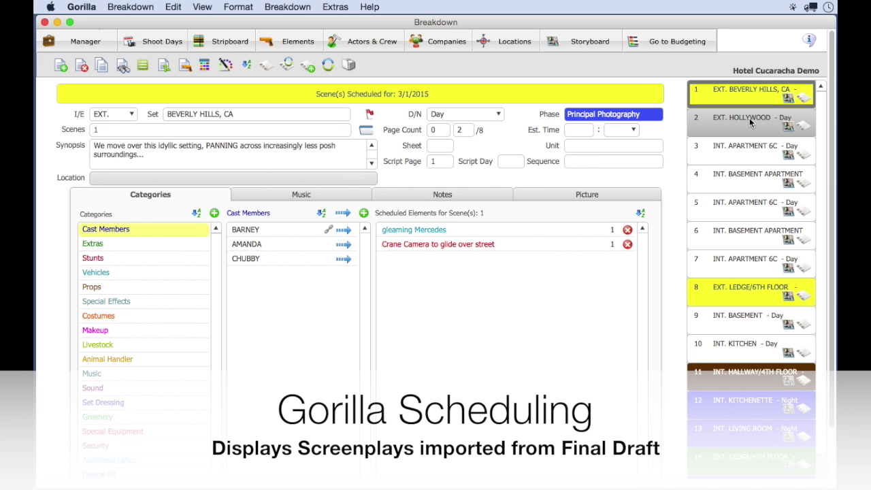
click(805, 98)
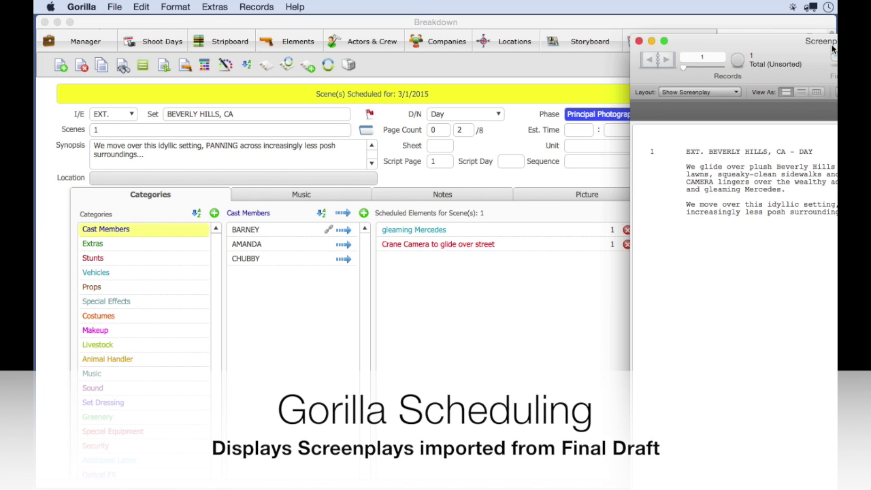
drag(810, 45, 590, 23)
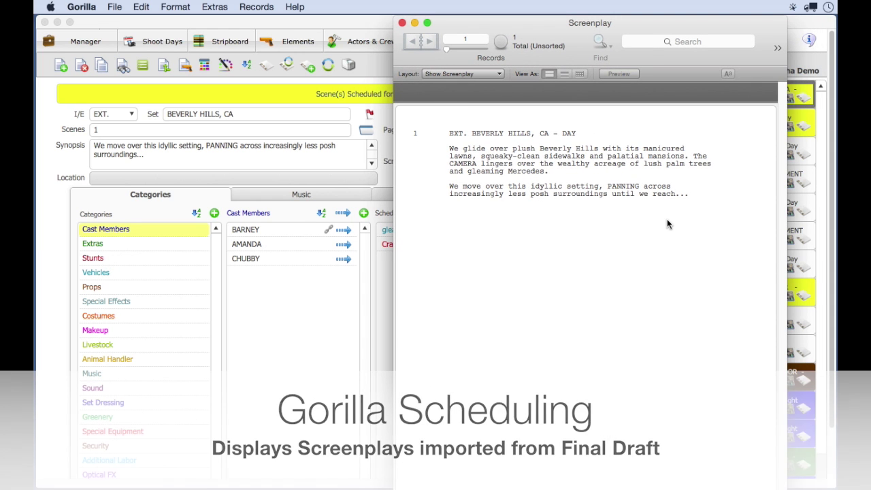
click(401, 22)
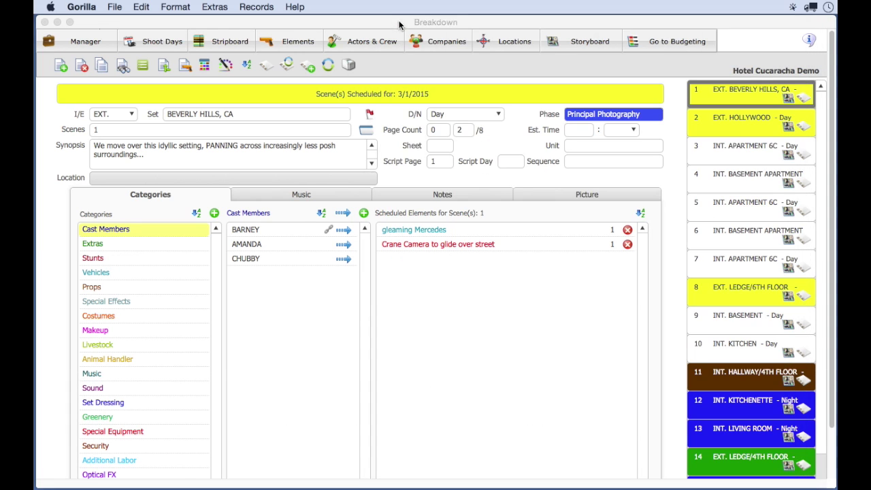
Step through the breakdowns for scenes 2, 3, 11 and 12 (night KITCHENETTE)
click(761, 128)
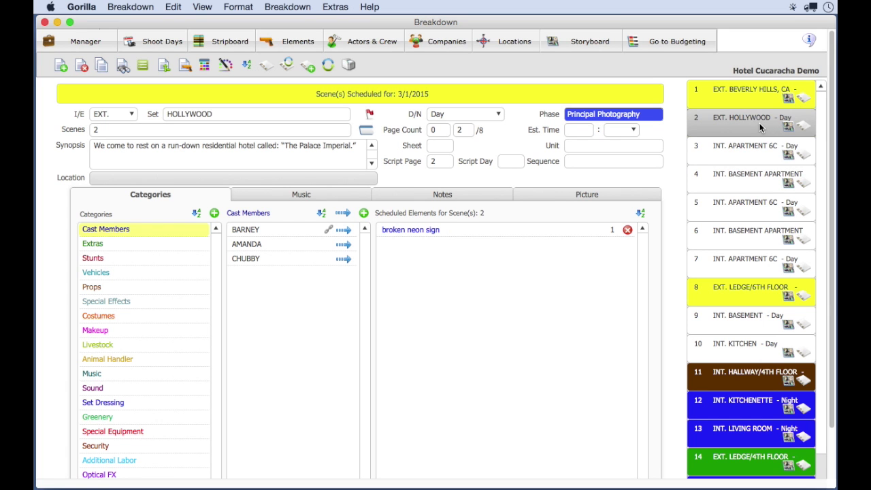
click(746, 146)
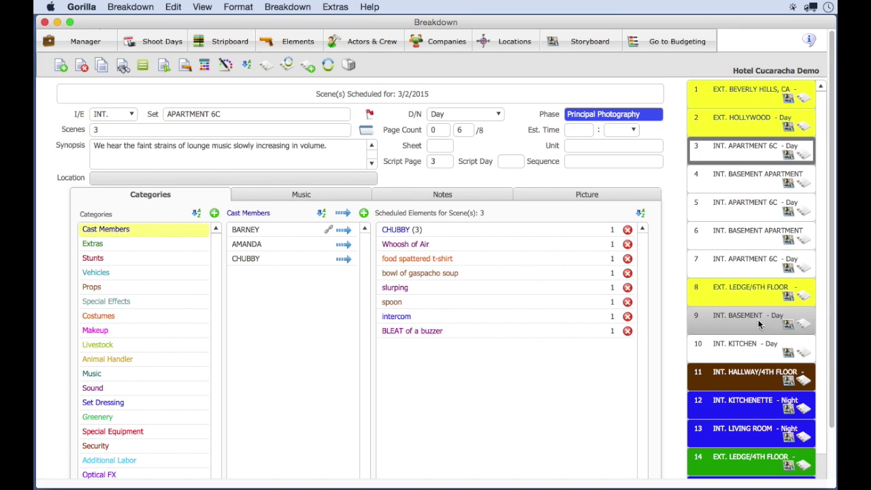
click(740, 383)
click(765, 407)
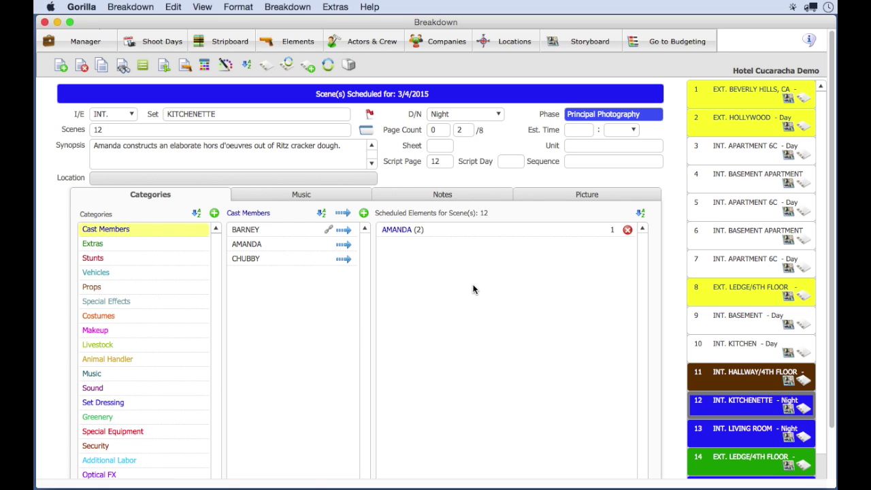
click(214, 214)
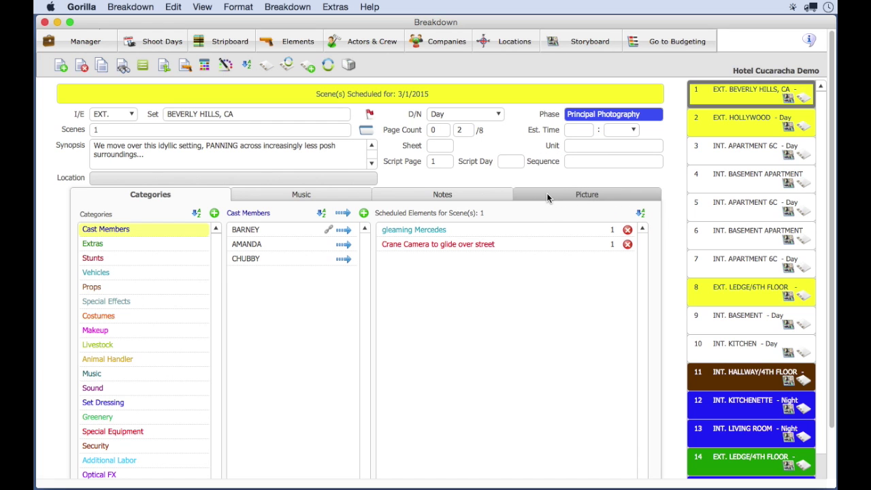
View scene 1's empty Picture tab, then return to its element categories
click(548, 198)
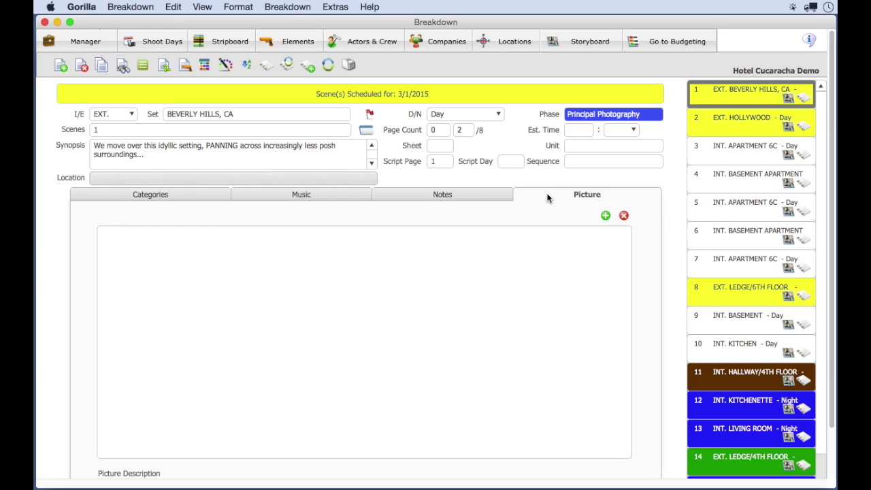
click(174, 197)
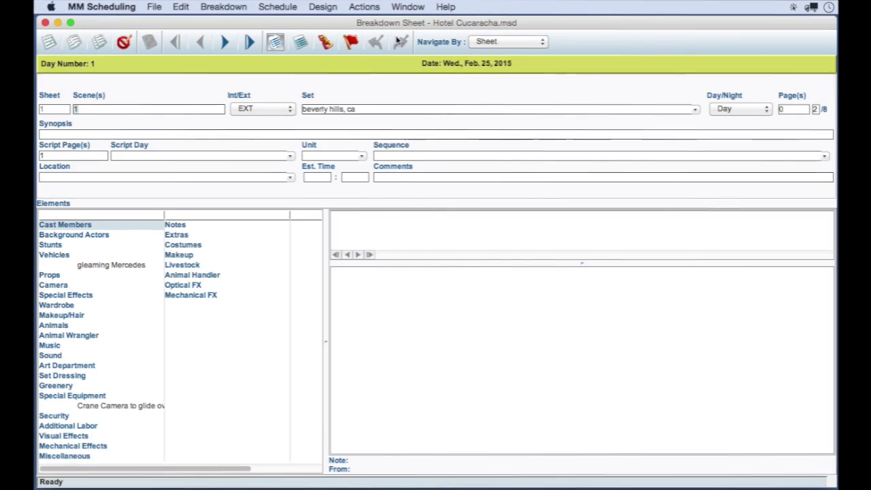
click(364, 7)
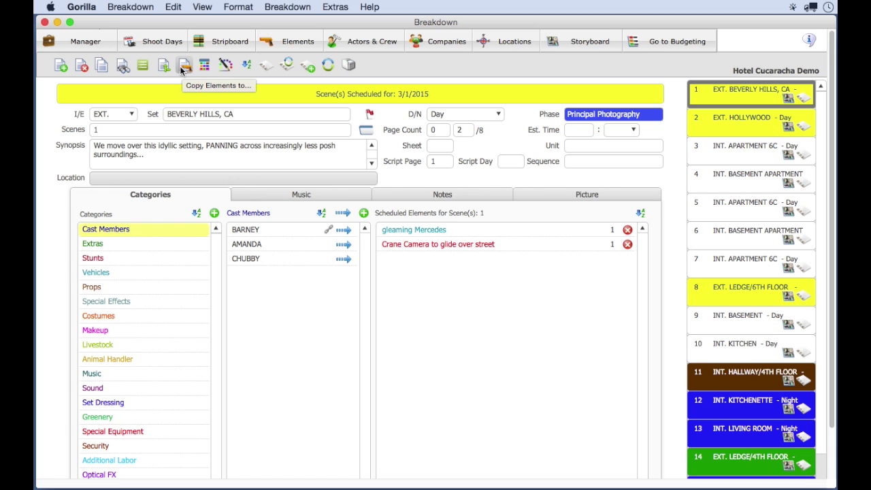
Review every scene in the List Breakdown Sheets table, then close it
click(141, 64)
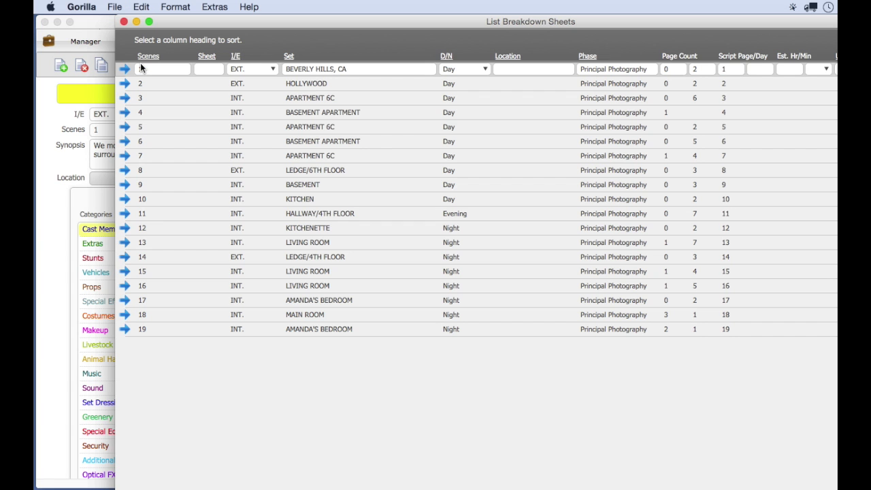
click(125, 97)
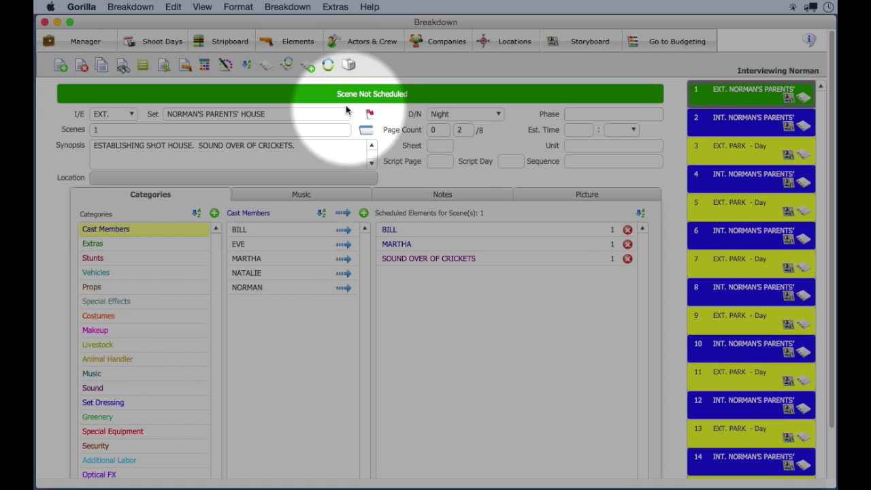
click(286, 65)
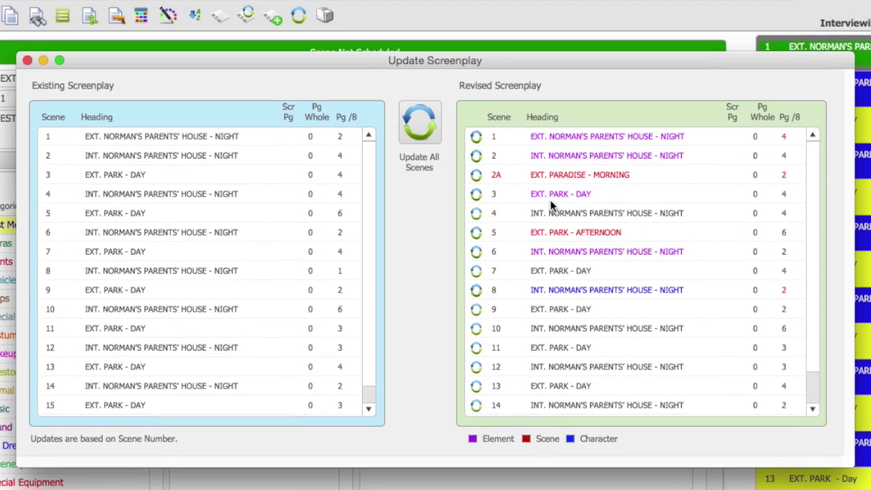
Apply the revised screenplay to every scene, adding new scene 2A EXT. PARADISE - MORNING
click(427, 131)
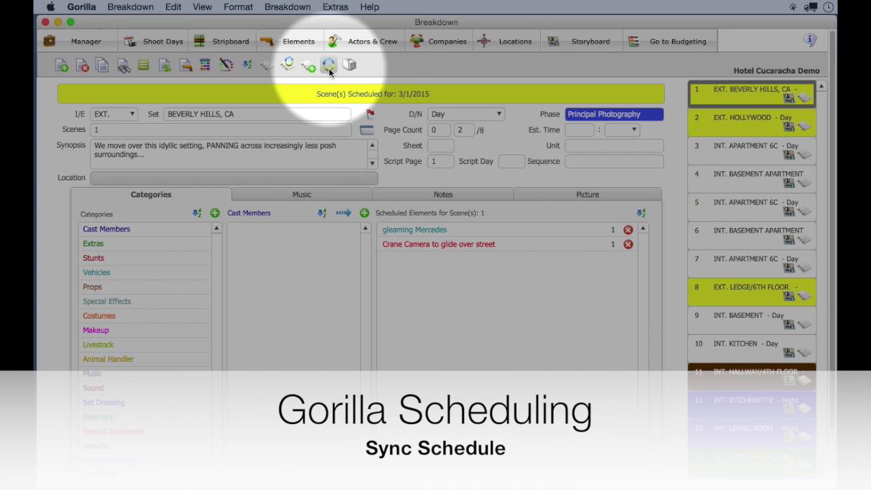
click(329, 64)
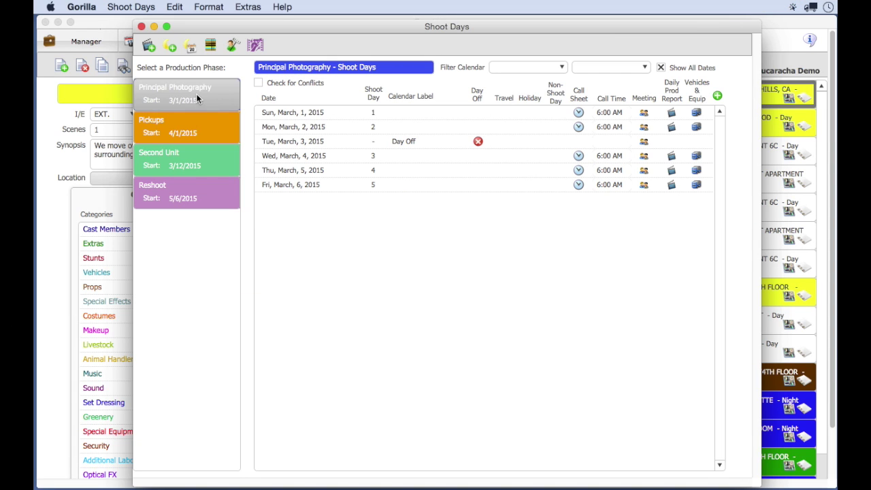
click(194, 123)
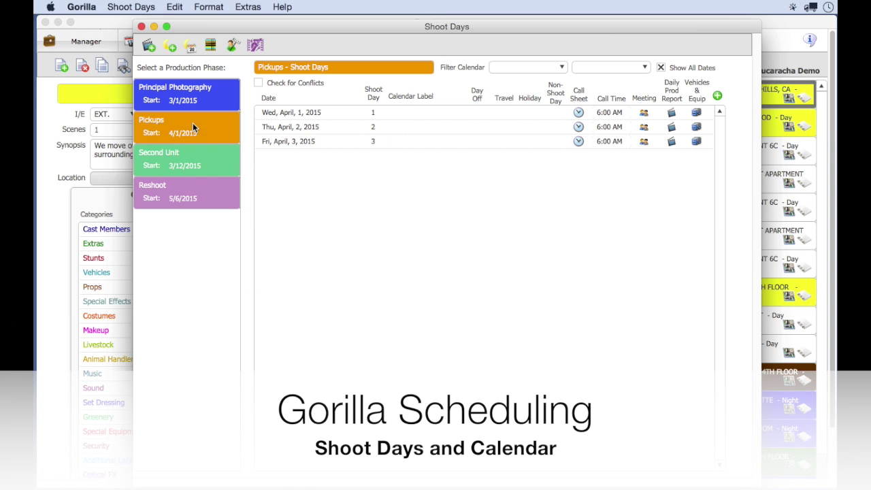
click(195, 158)
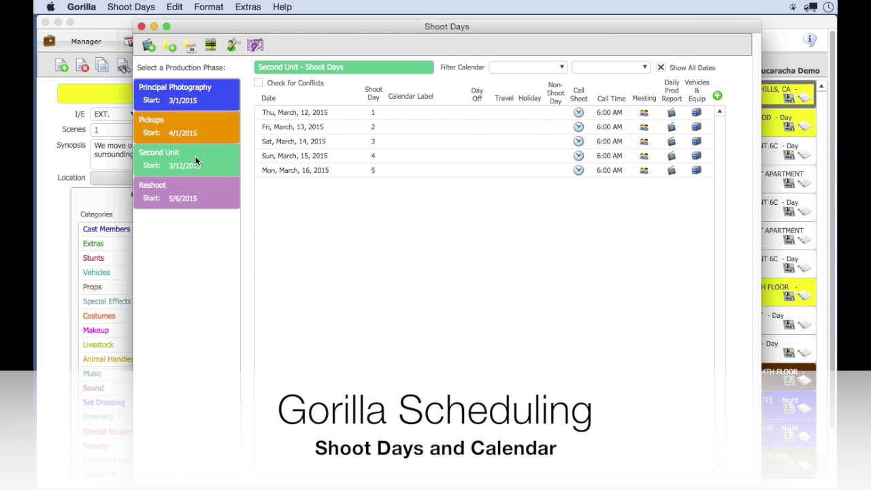
click(196, 192)
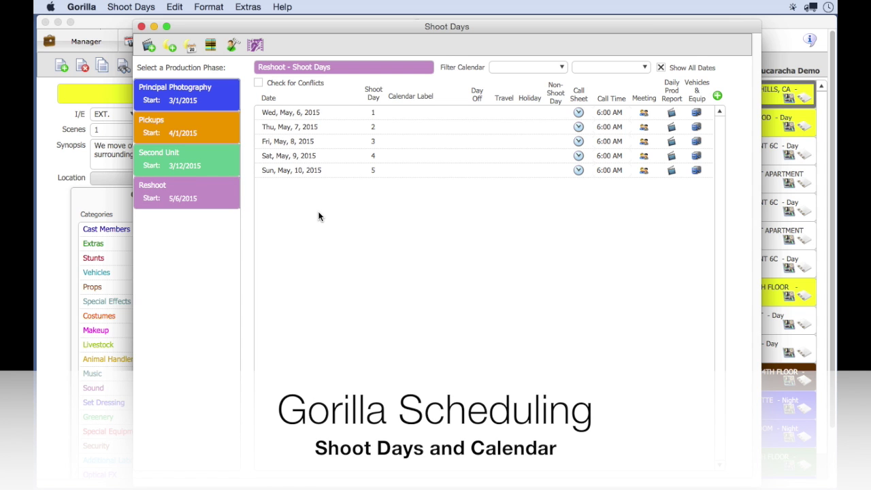
click(210, 105)
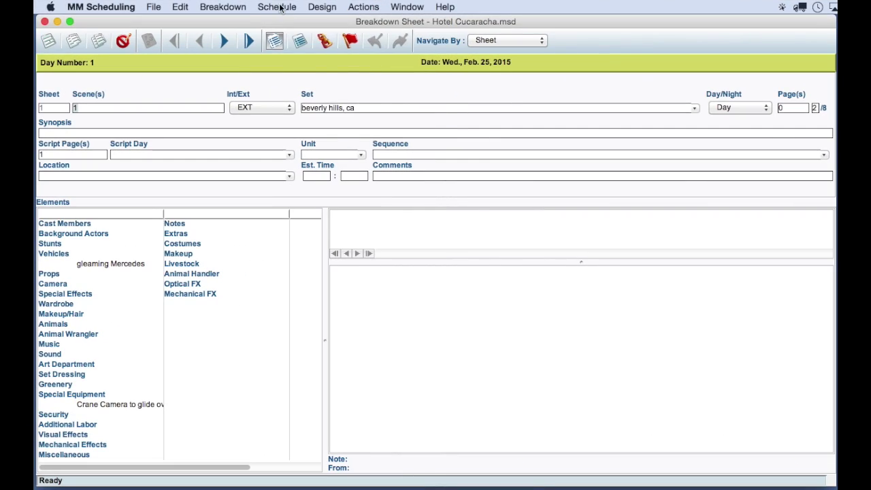
click(279, 6)
Check the project's calendars in the Calendar Manager, then close it
click(299, 82)
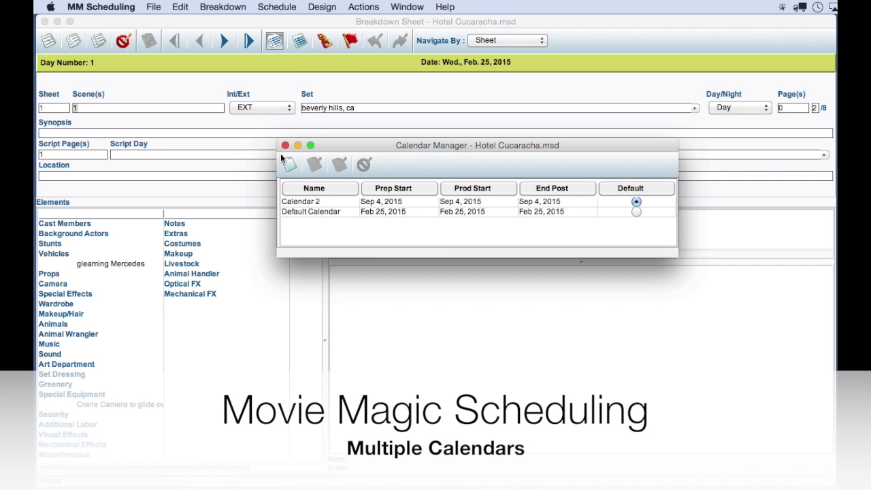
click(285, 145)
click(287, 6)
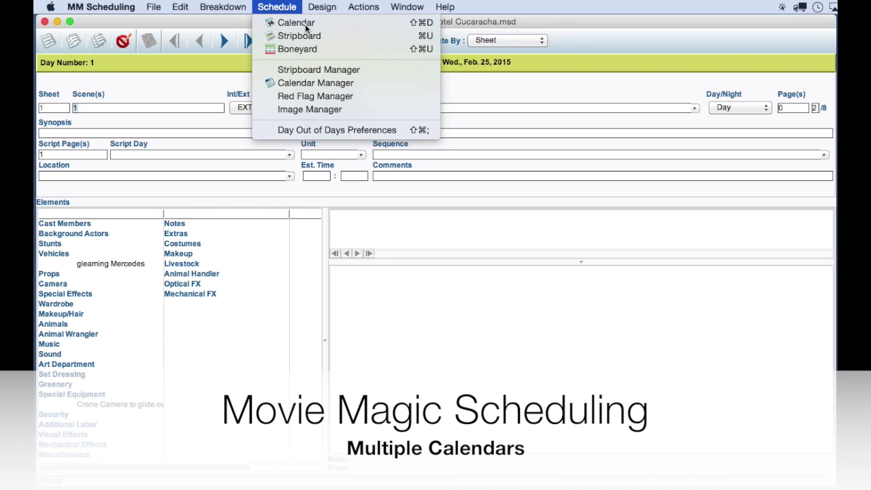
Show the shooting calendar full-screen and switch it to Calendar 2, moving days into September 2015
click(289, 22)
double_click(483, 60)
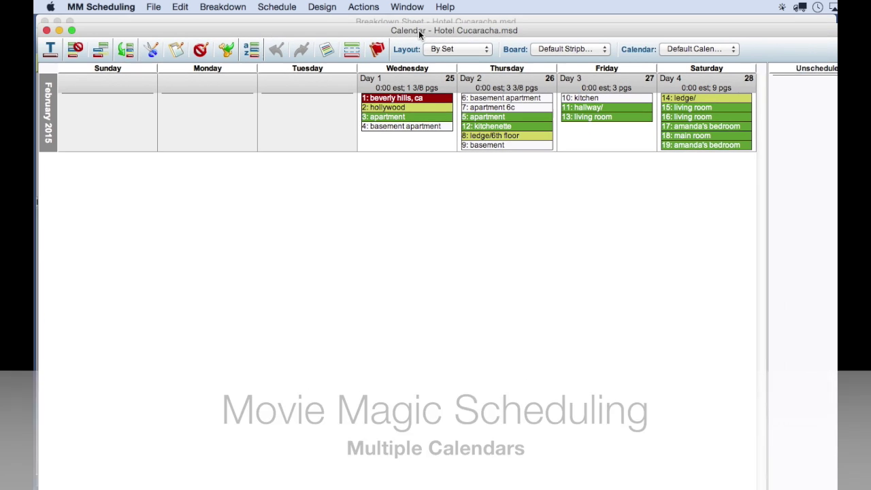
click(671, 43)
click(672, 36)
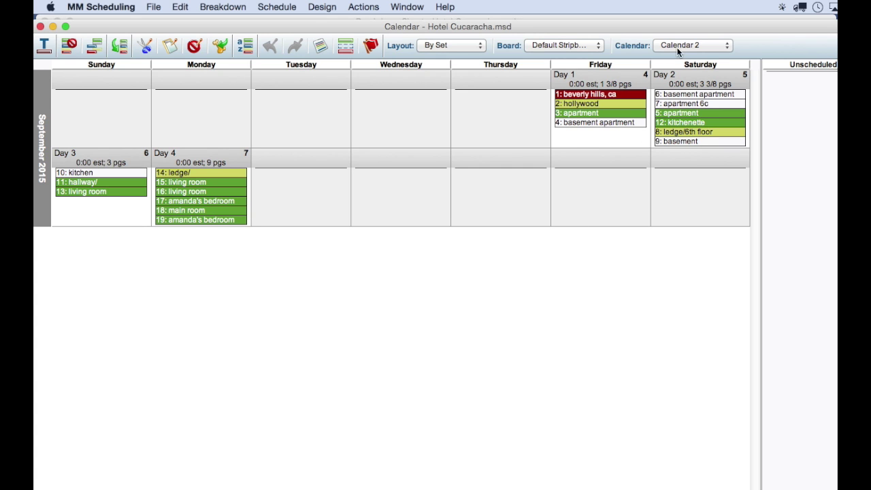
click(560, 46)
click(699, 43)
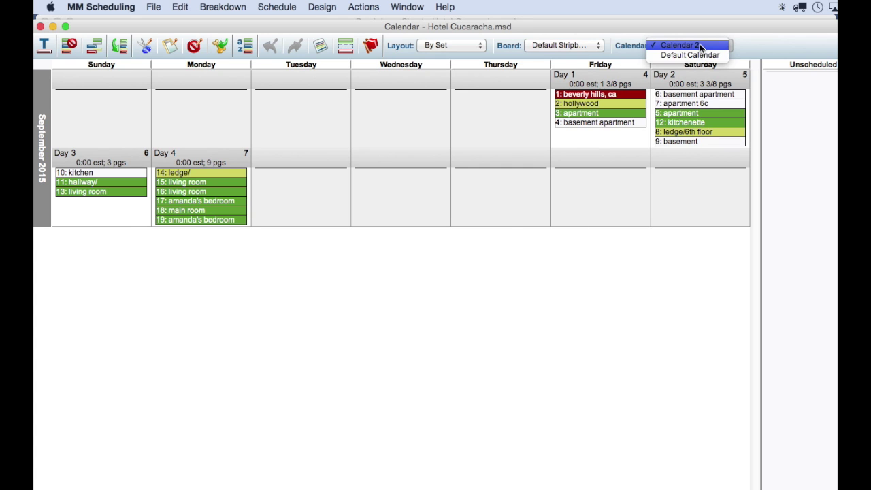
click(704, 122)
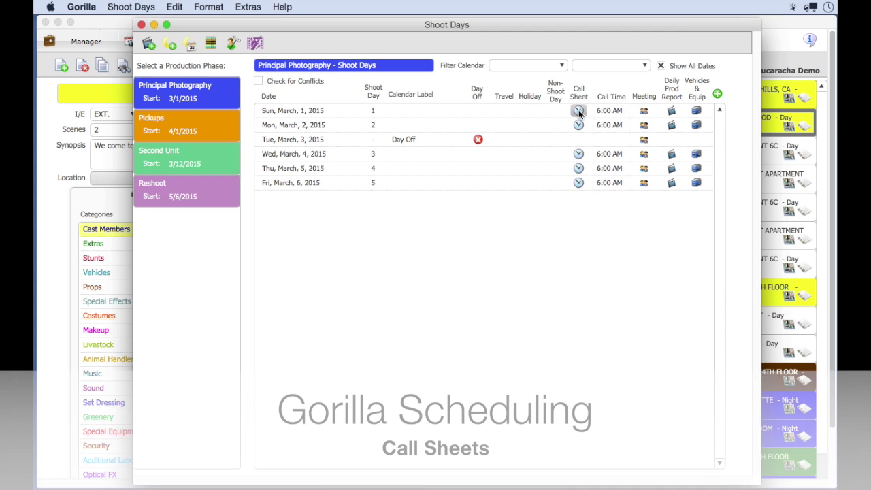
click(578, 110)
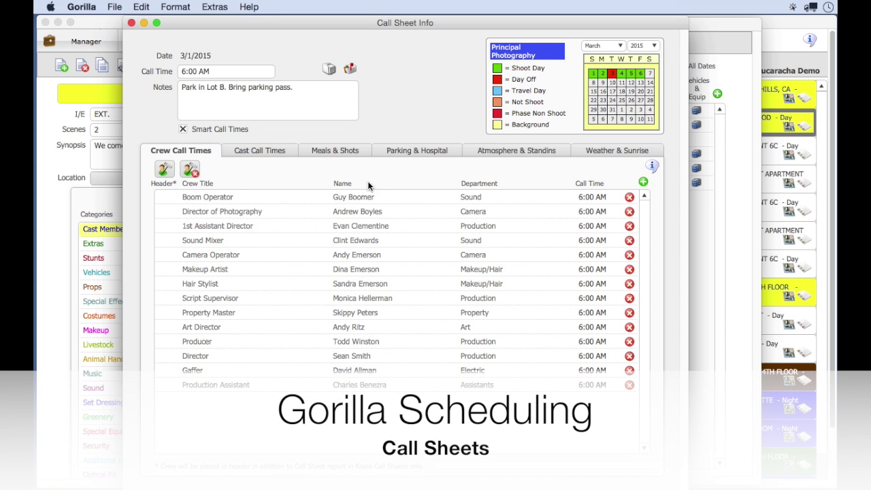
Review the 3/1/2015 call sheet's cast calls and meal/shot times, then close it
click(239, 150)
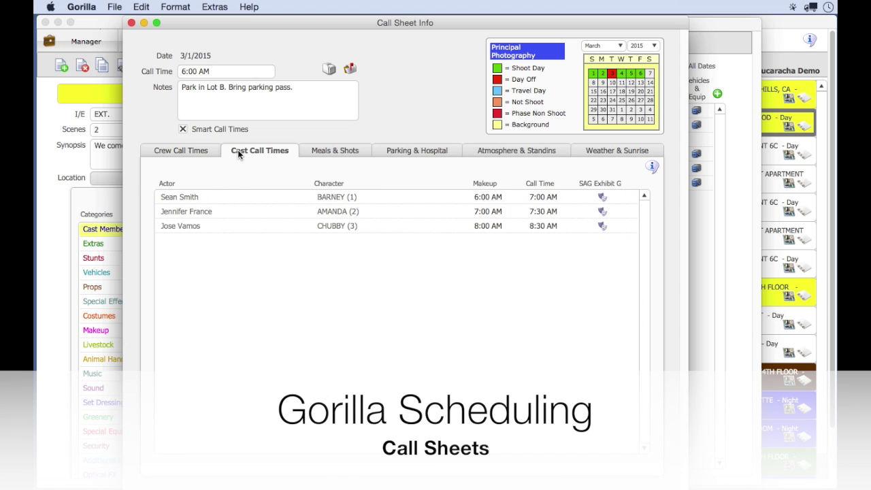
click(325, 151)
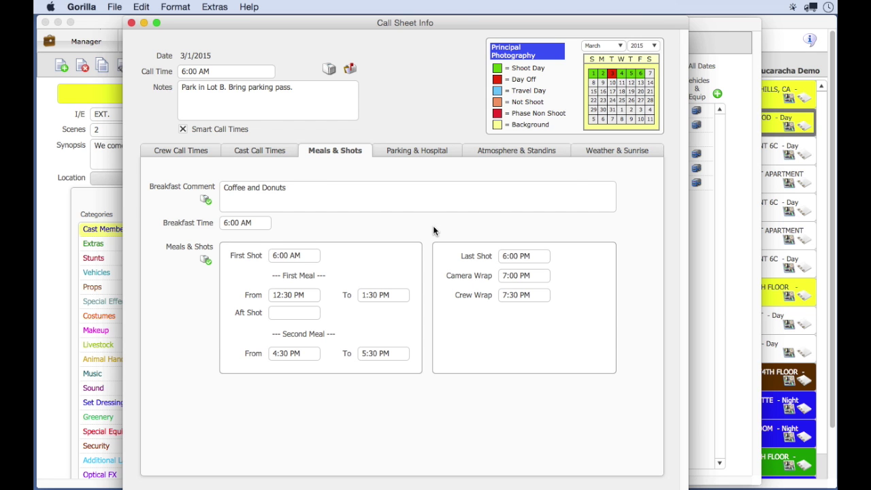
key(super+w)
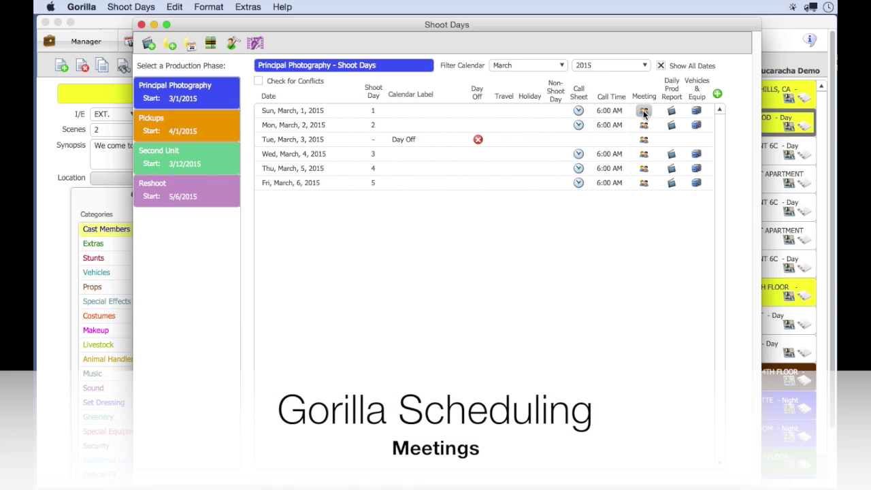
Show the 3/1/2015 meetings and list the Location Scout meeting's attendees
click(643, 112)
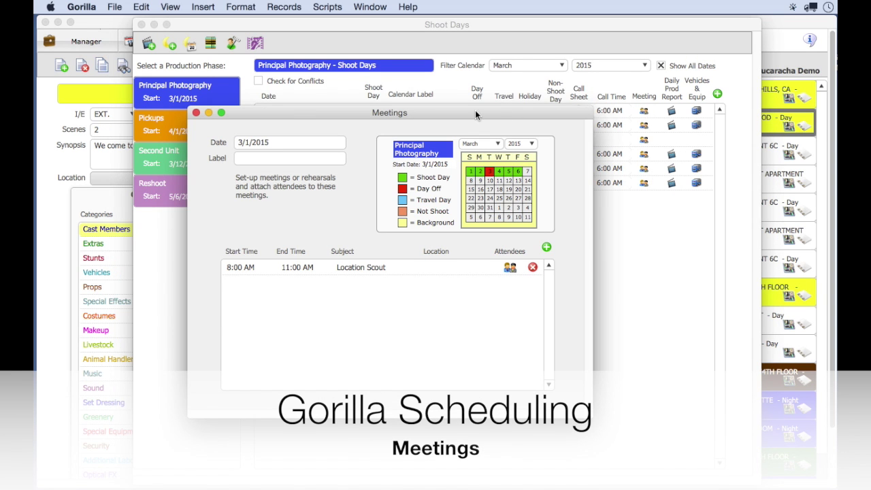
drag(474, 110, 558, 95)
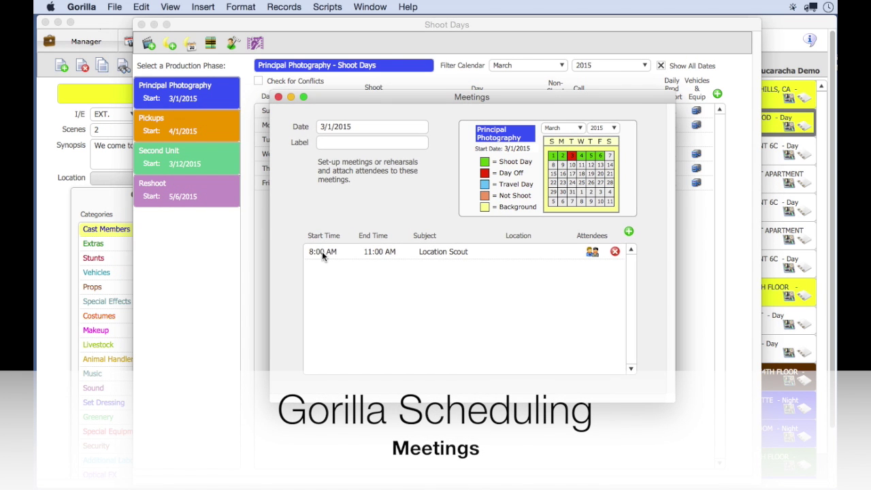
click(591, 251)
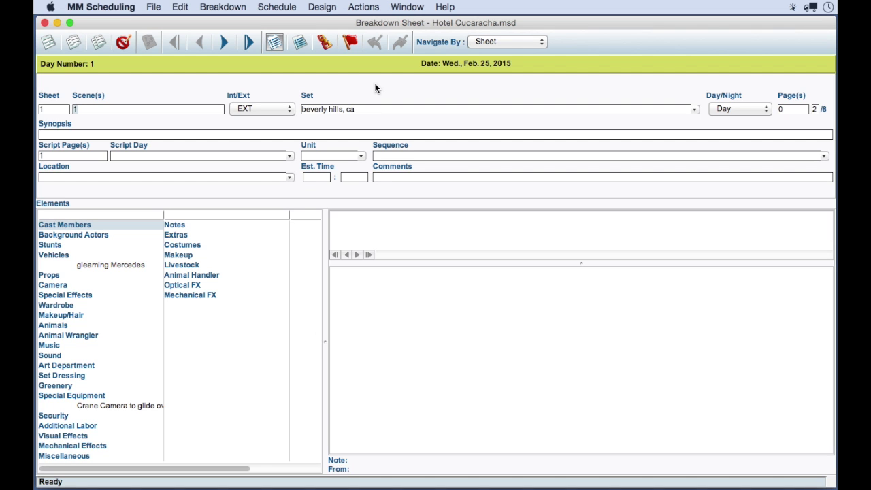
On the stripboard, move sheet 3 into Day 2 and the Day 1 break below sheet 6
click(282, 8)
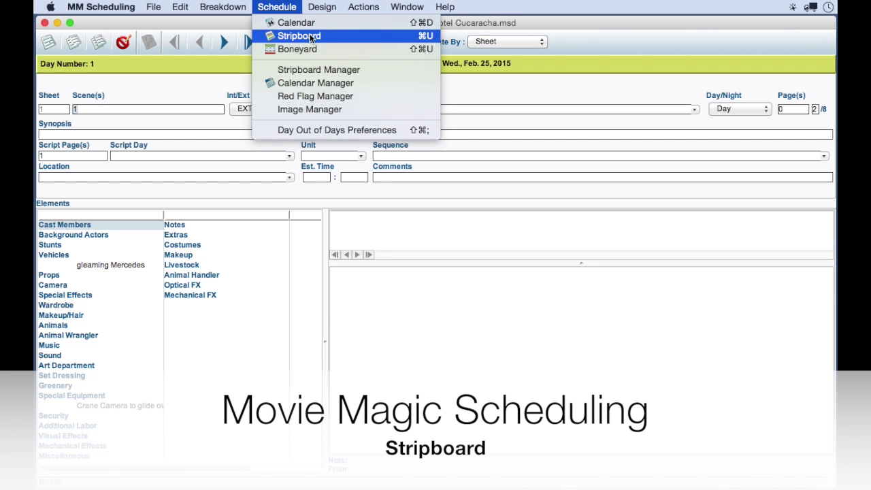
click(374, 39)
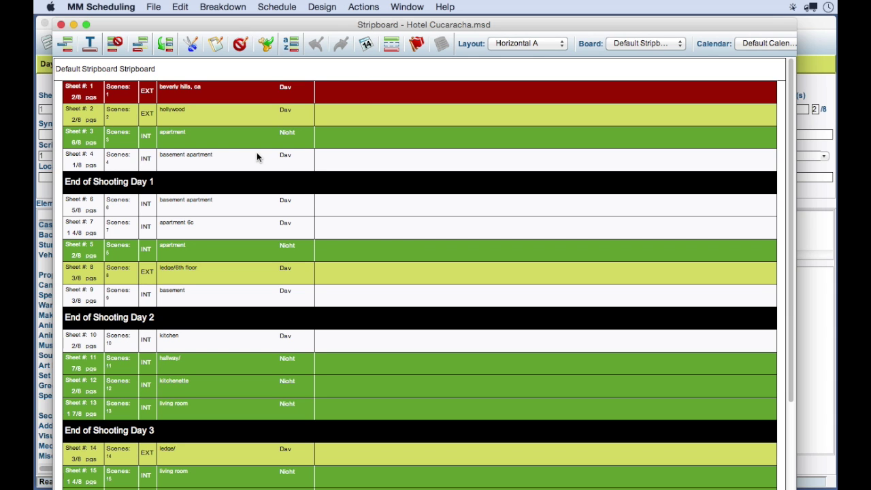
drag(186, 138, 181, 235)
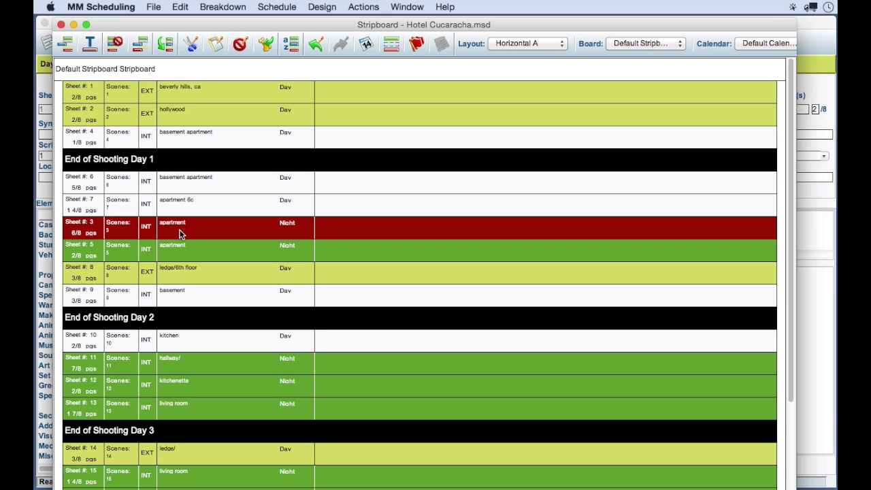
drag(164, 158, 183, 197)
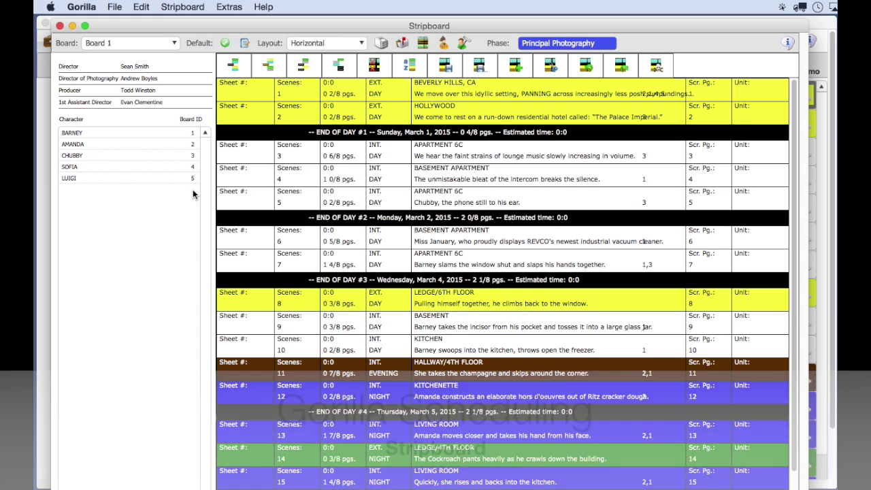
Move sheet 3 to start Day 2 and the LEDGE/6TH FLOOR strip into Day 1, then show Second Board
drag(397, 155, 389, 234)
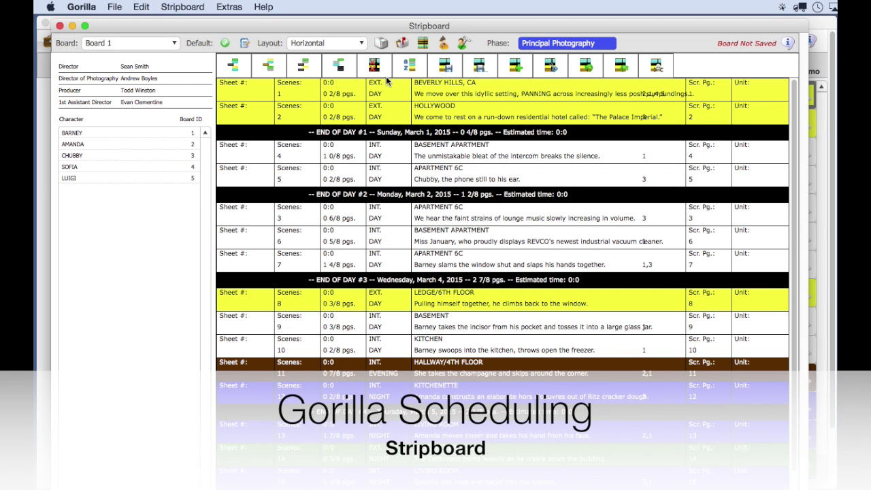
drag(410, 305, 393, 120)
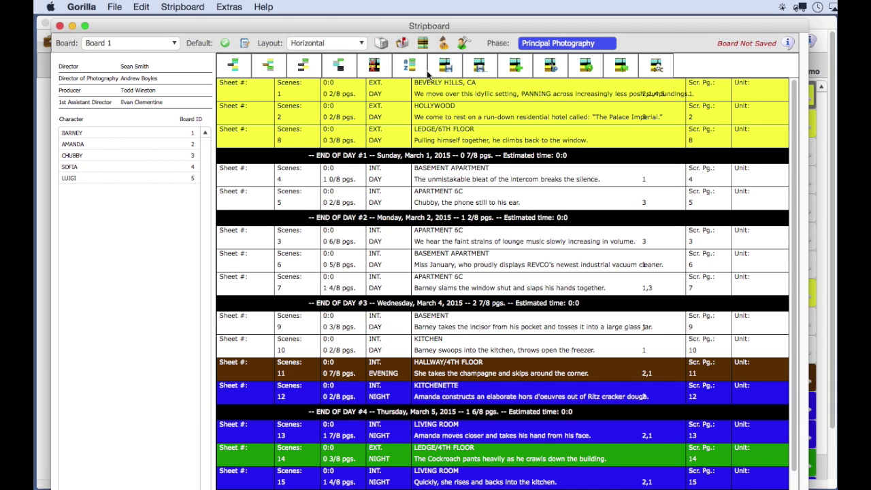
click(139, 43)
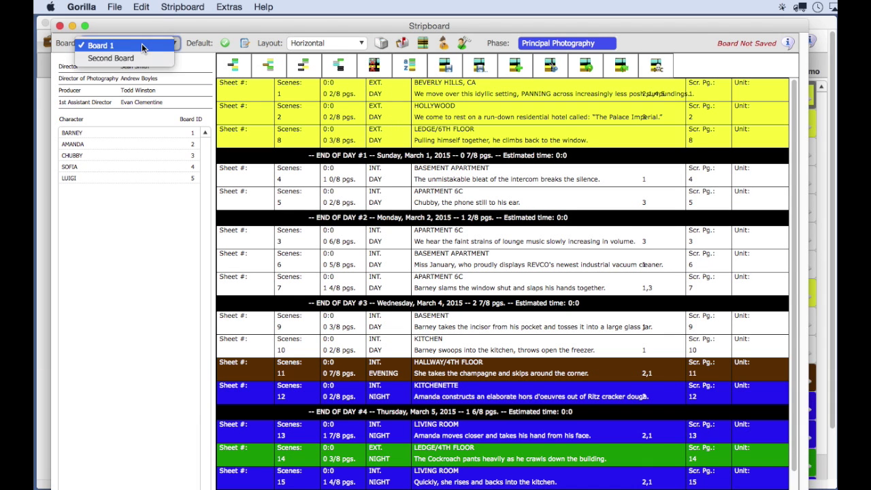
click(140, 58)
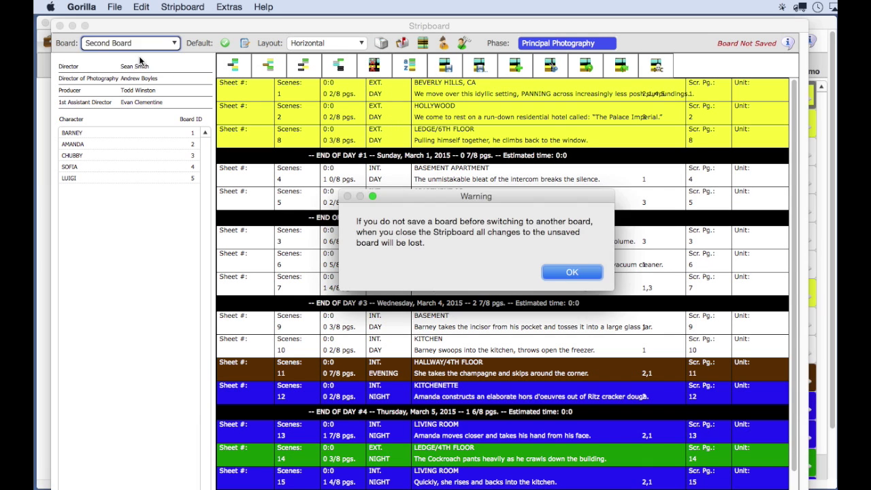
click(572, 275)
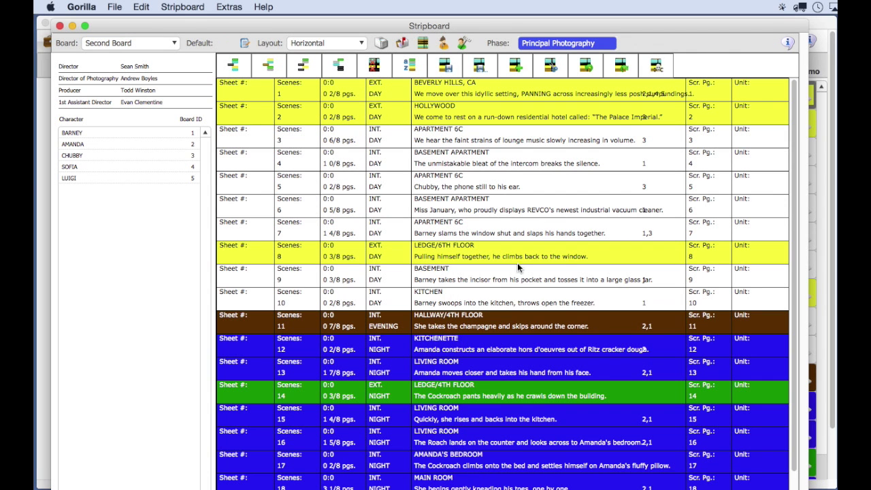
scroll(539, 351, down, 3)
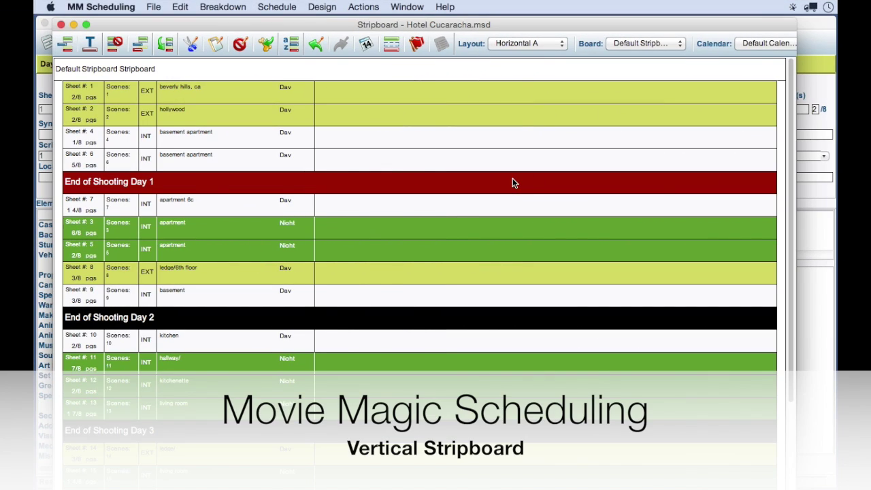
Switch the Hotel Cucaracha stripboard to the Vertical 11 layout
click(532, 44)
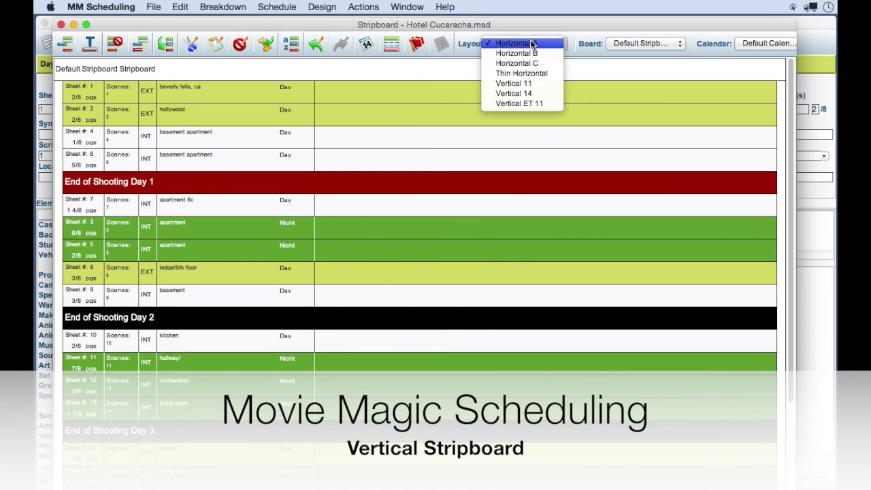
click(532, 82)
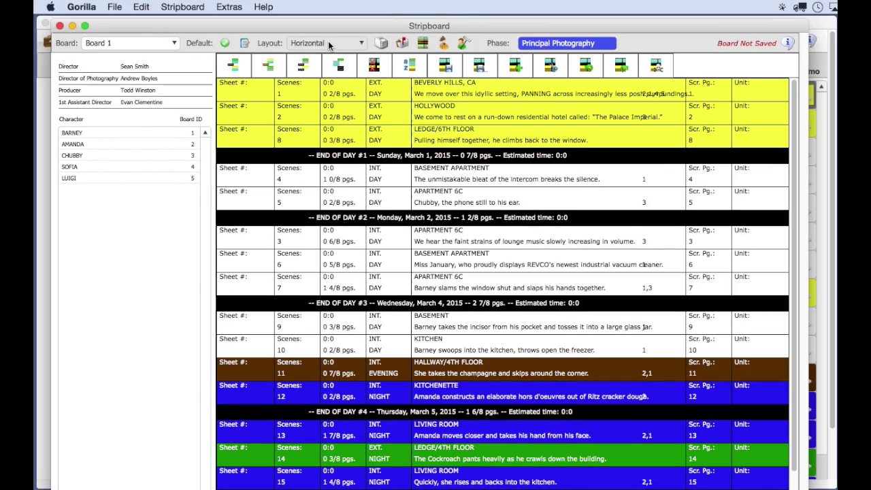
Switch the stripboard to the Vertical layout and move the LEDGE/6TH FLOOR strip after APARTMENT 6C
click(349, 45)
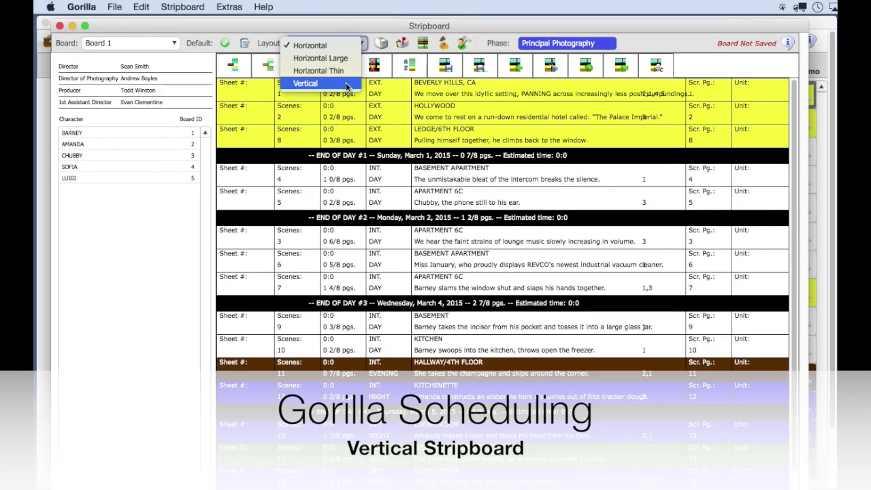
click(348, 84)
drag(275, 247, 390, 247)
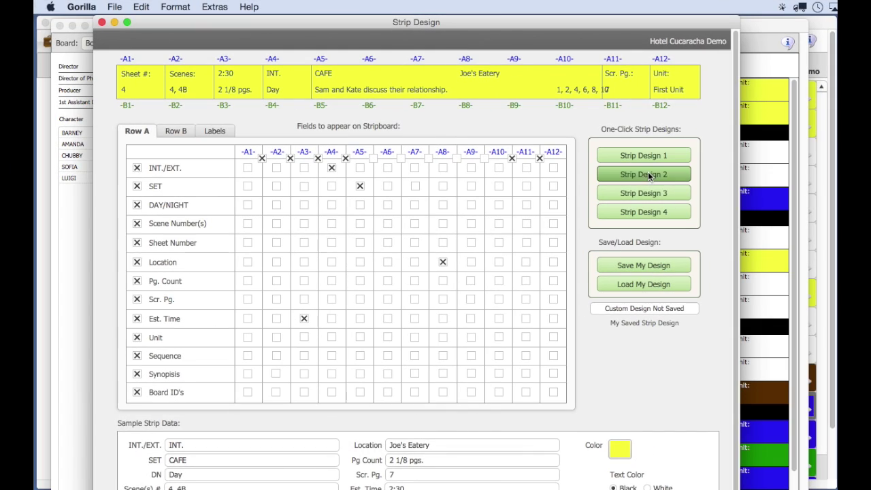
Apply Strip Designs 2, 3 and 4 in turn, ending on design 4's magenta strips
click(647, 175)
click(643, 193)
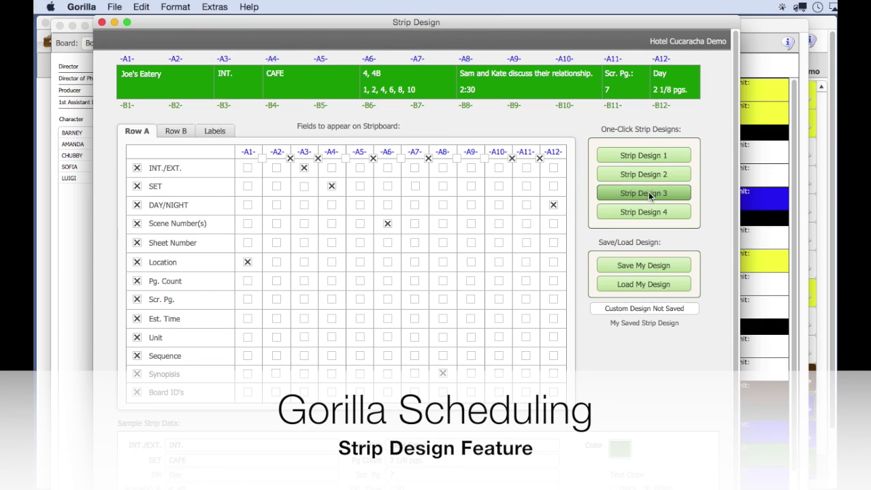
click(641, 212)
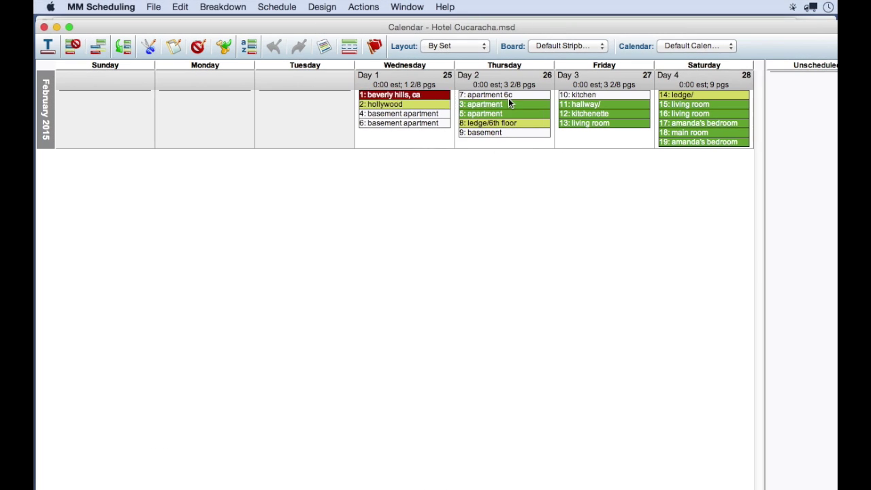
Move scene 3 apartment to Wednesday and scene 12 kitchenette to Thursday on the calendar
click(508, 102)
drag(507, 102, 425, 104)
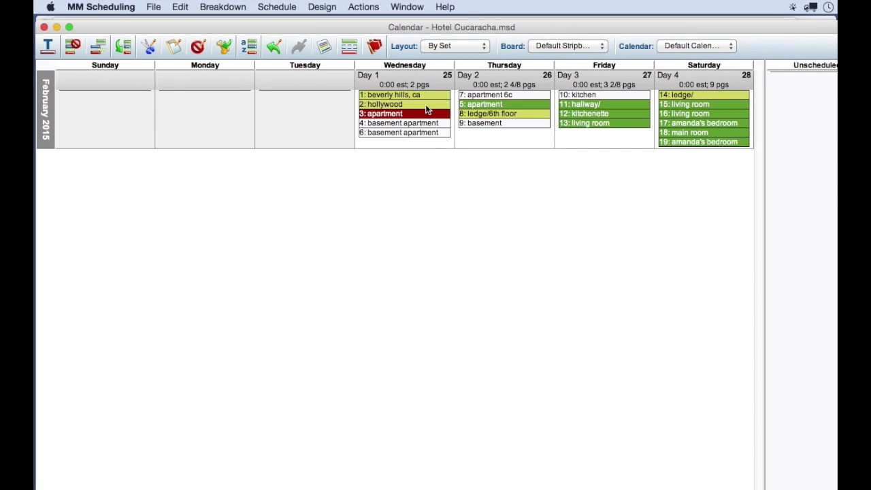
drag(583, 113, 536, 112)
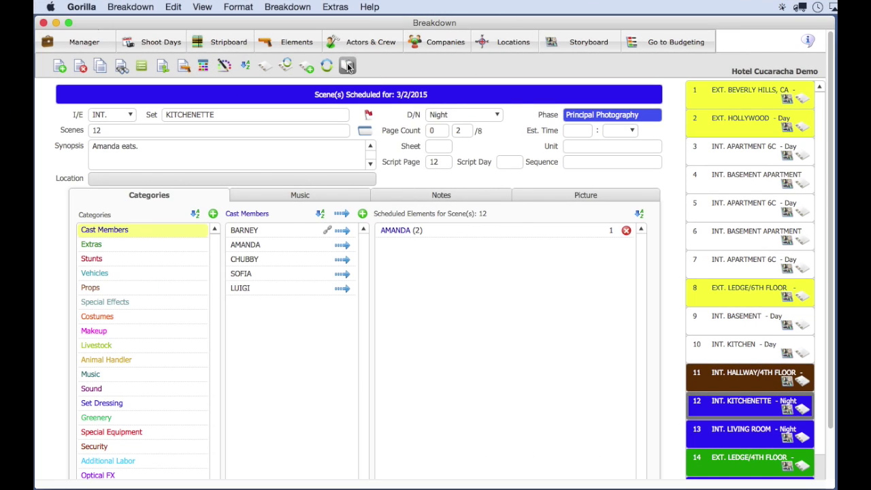
Open More Reports from Quick Report and select the Character Description report
click(347, 65)
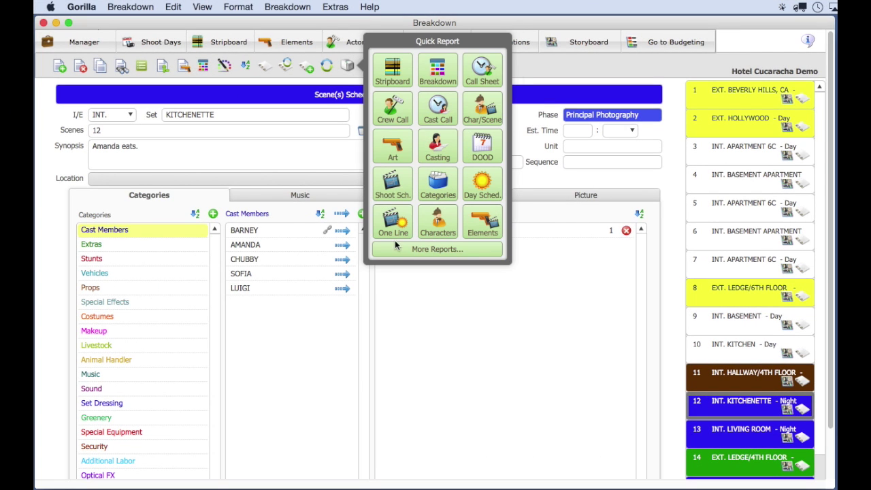
click(483, 250)
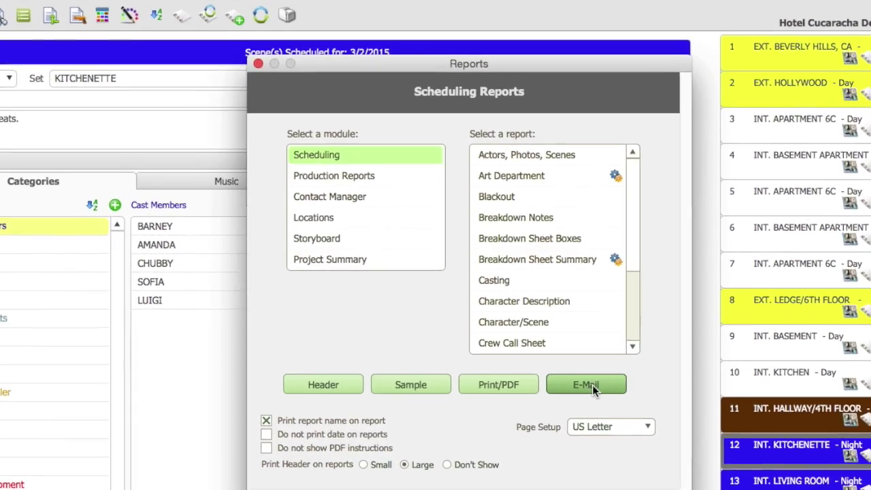
click(492, 289)
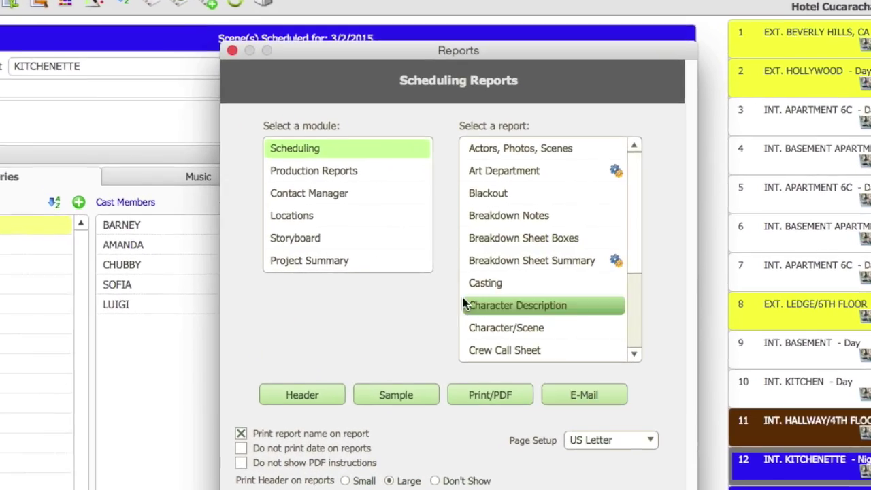
Browse the Production Reports: Cast Call Times, Call Sheet and One Line Schedule
click(325, 171)
click(499, 170)
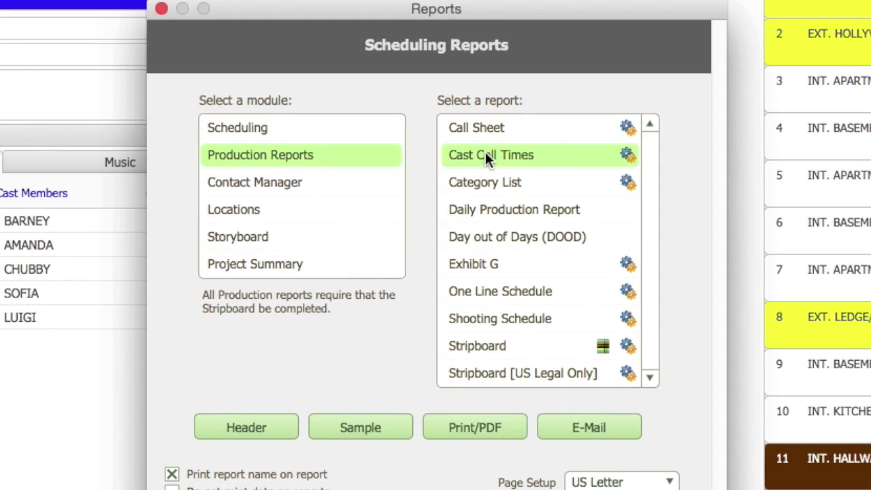
click(494, 127)
click(507, 291)
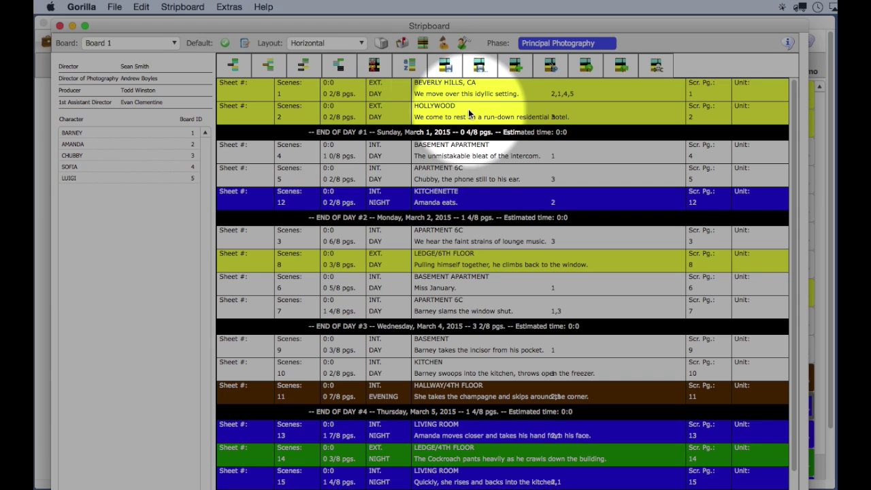
Start e-mailing the Stripboard report and mark three individuals as recipients
click(402, 43)
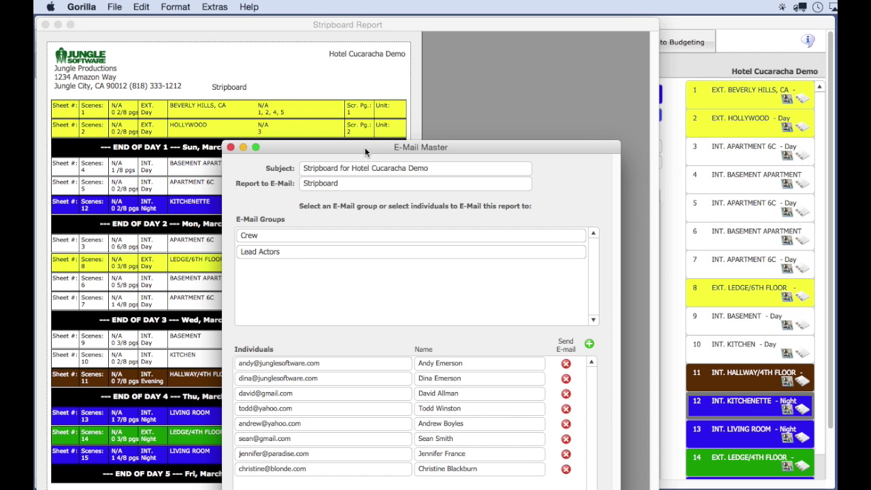
drag(364, 146, 361, 41)
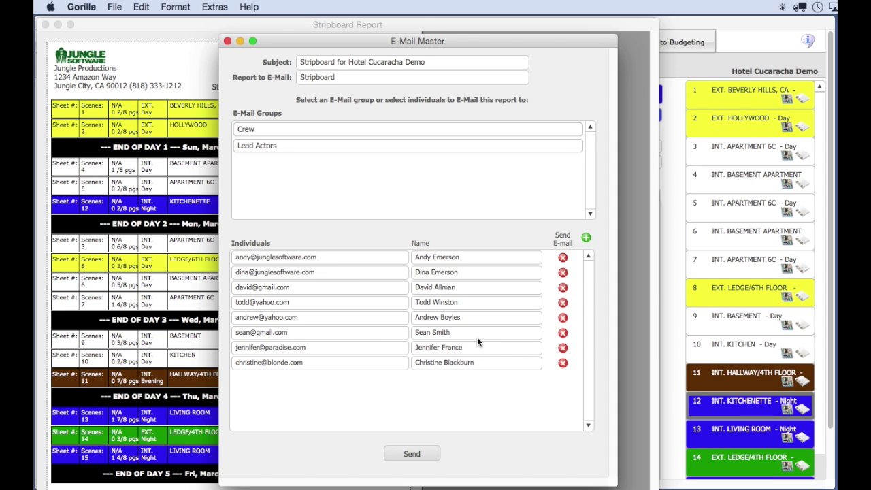
click(562, 272)
click(562, 302)
click(562, 317)
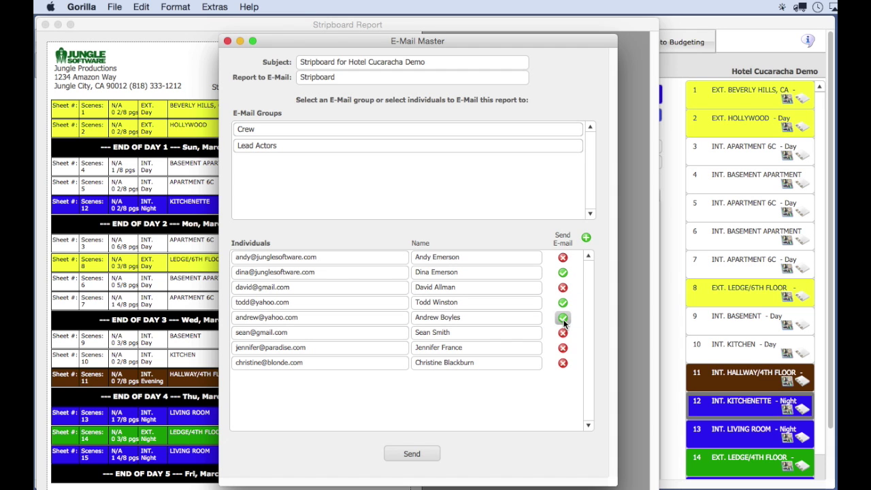
Send the Stripboard report, briefly selecting then clearing the Lead Actors group
click(414, 462)
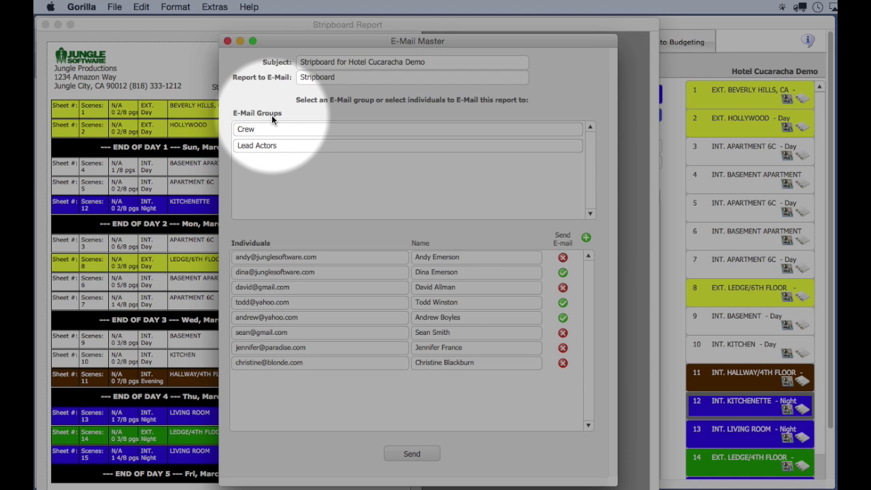
click(264, 145)
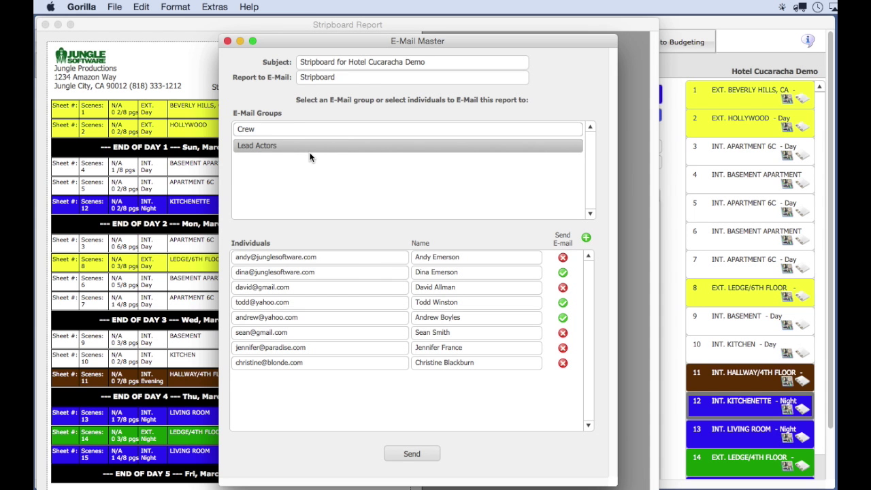
click(311, 199)
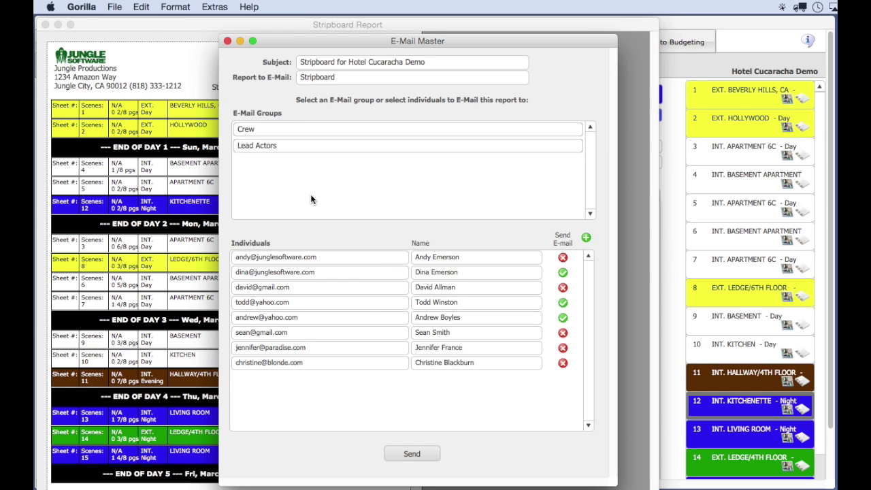
click(417, 453)
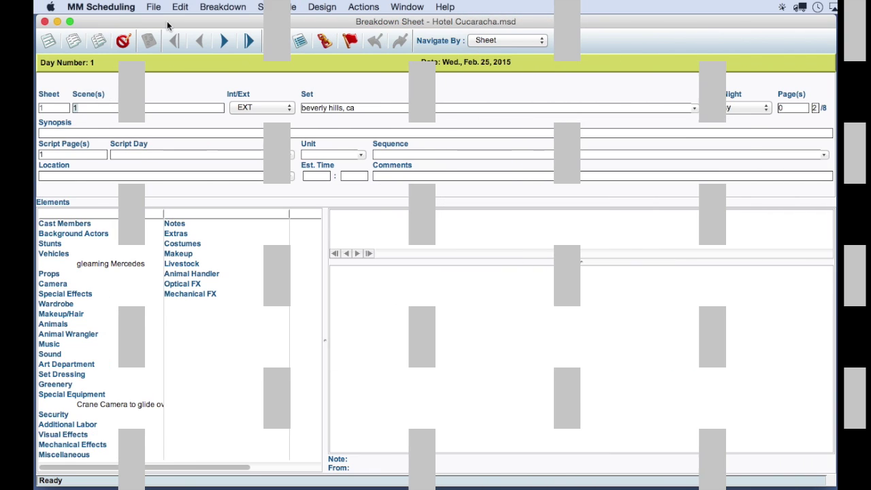
Open File > Print/View and show the Reports tab's list of report layouts
click(153, 7)
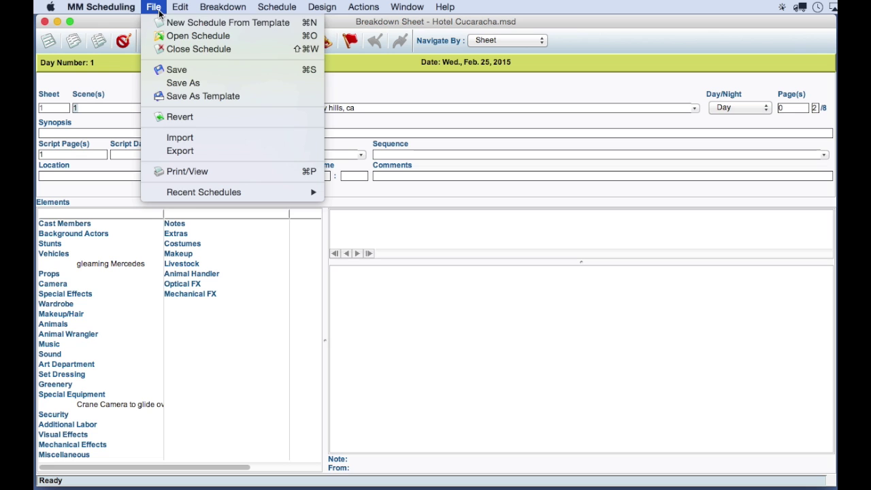
click(181, 170)
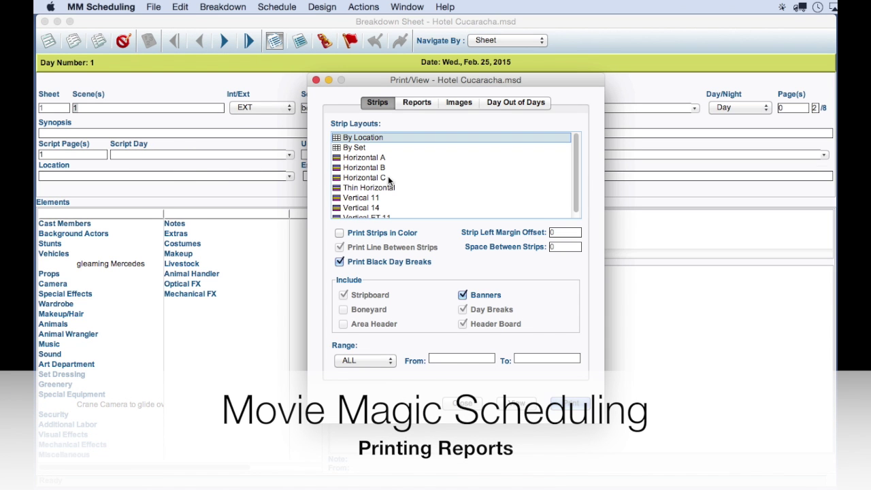
click(422, 103)
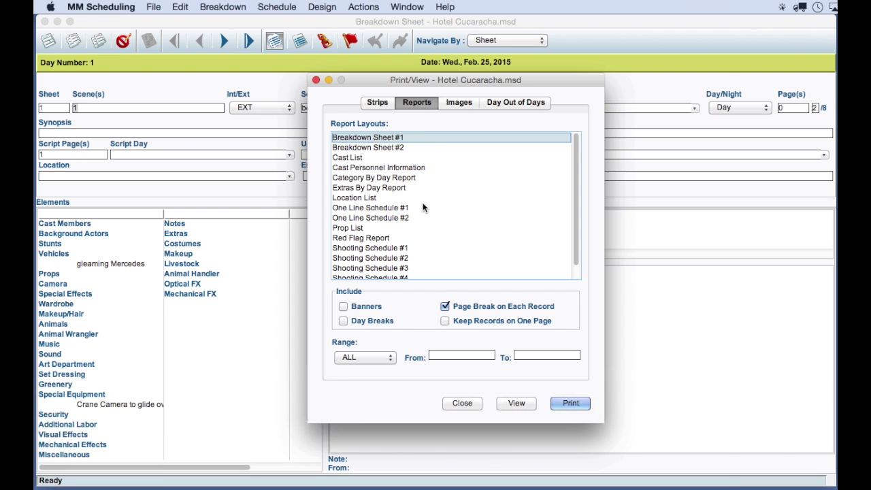
click(130, 7)
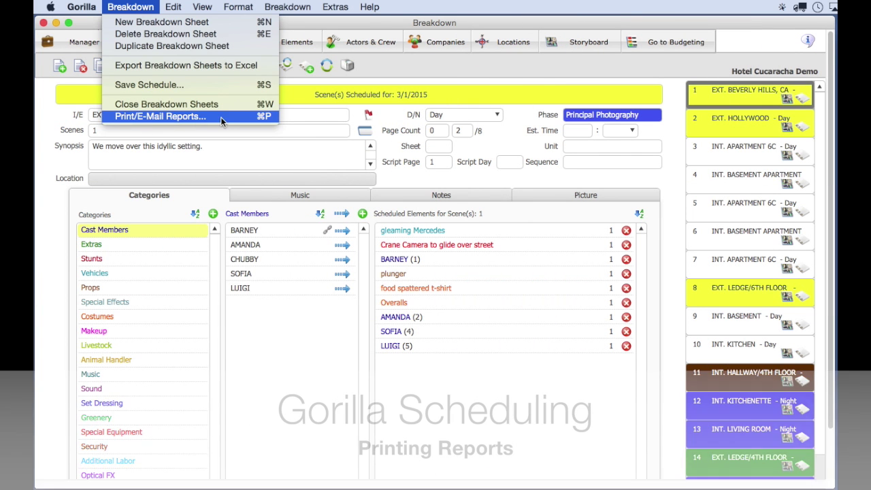
click(220, 117)
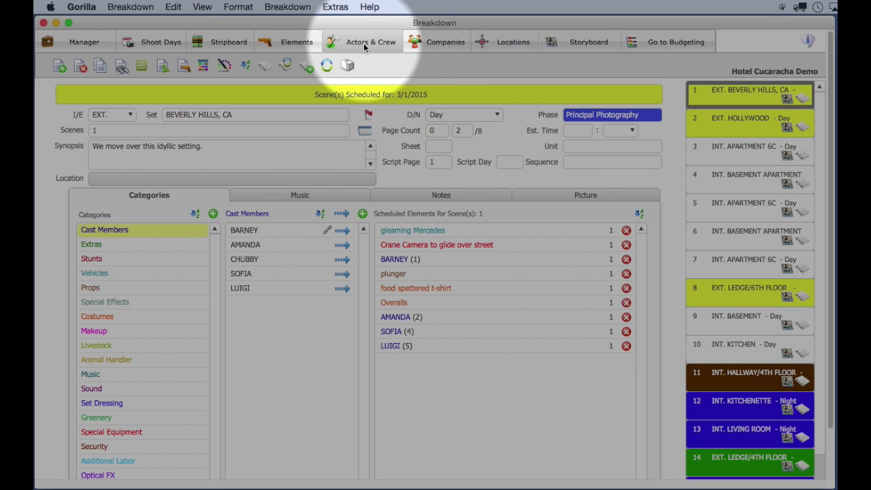
click(364, 43)
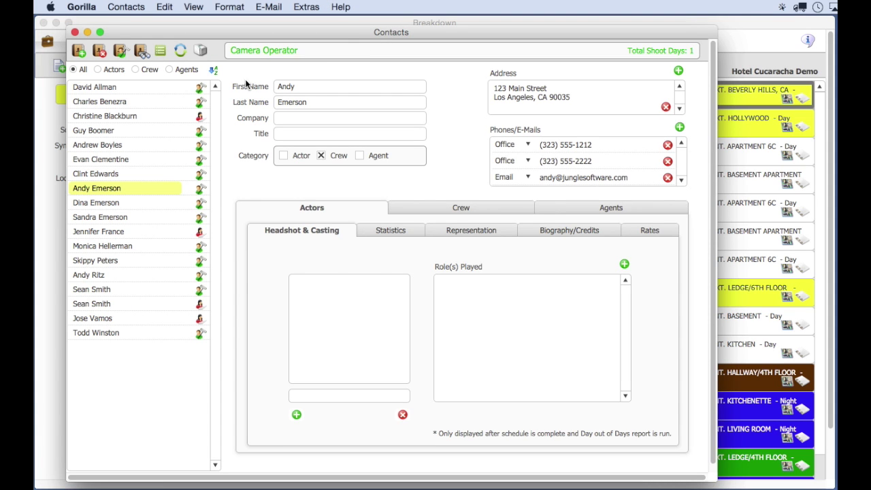
click(85, 91)
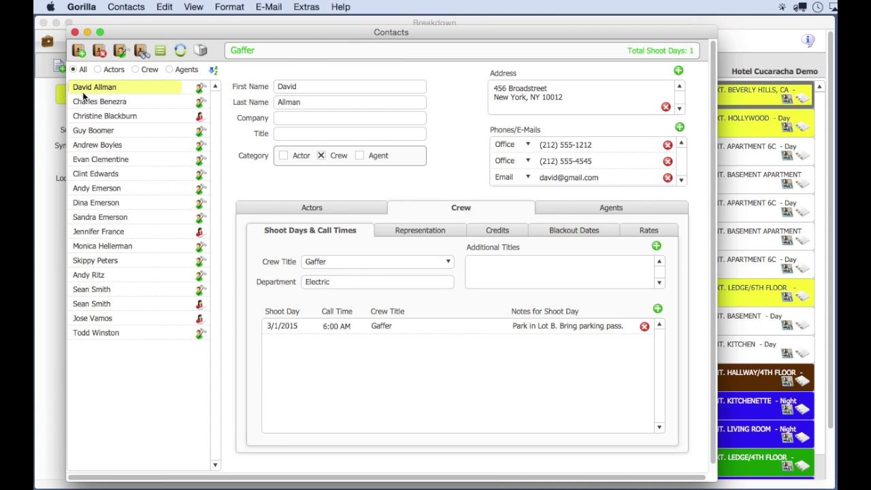
click(84, 101)
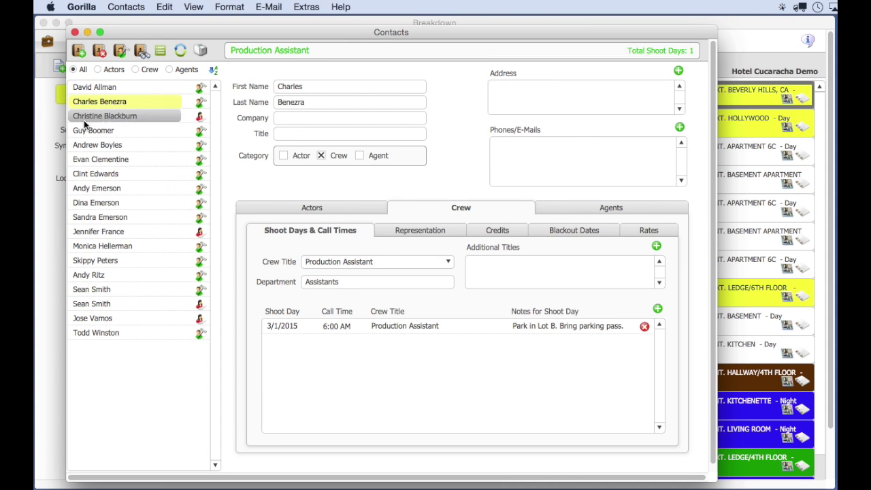
click(94, 231)
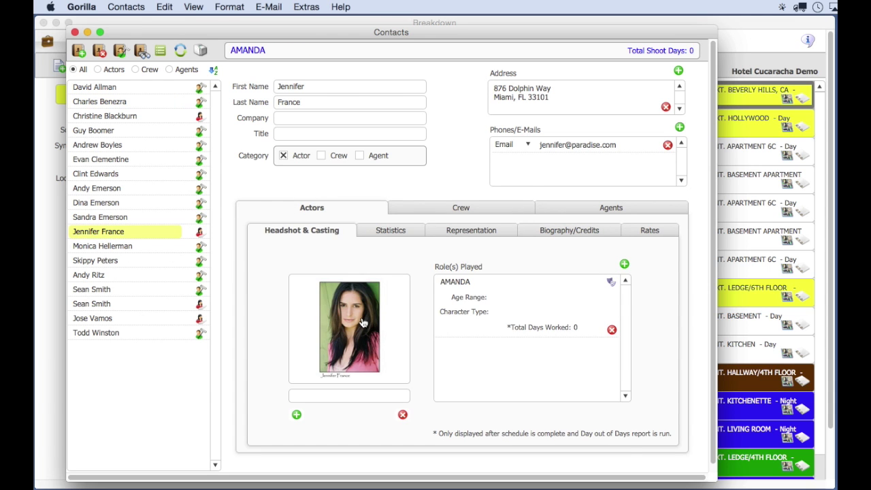
click(110, 147)
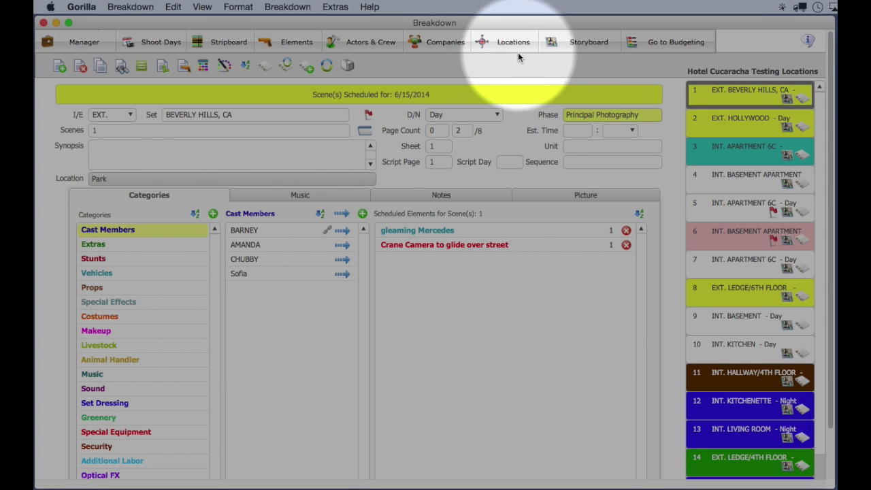
click(503, 45)
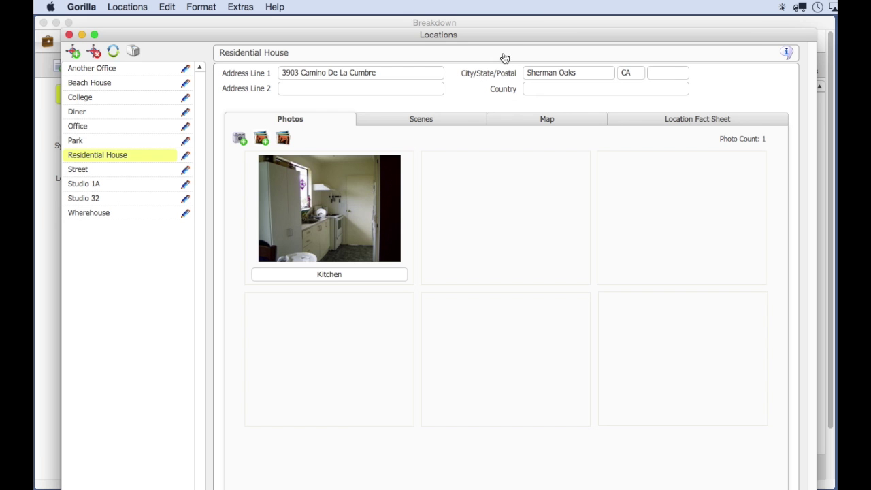
click(115, 97)
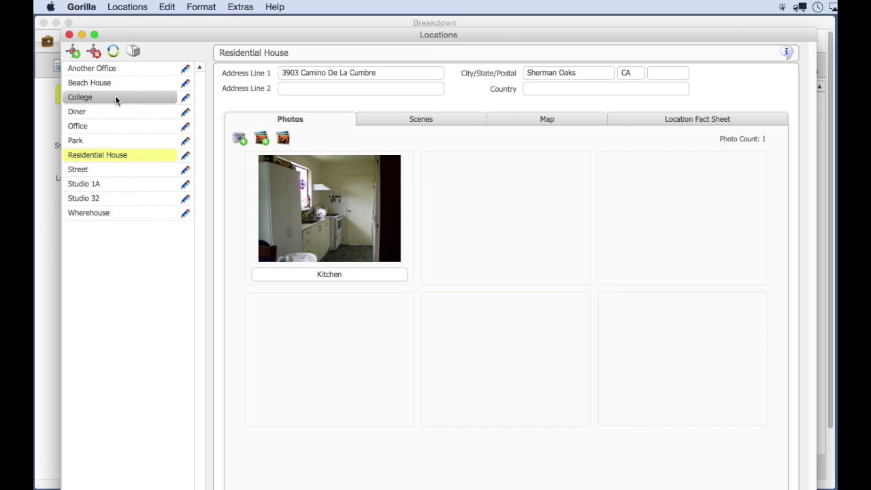
click(90, 143)
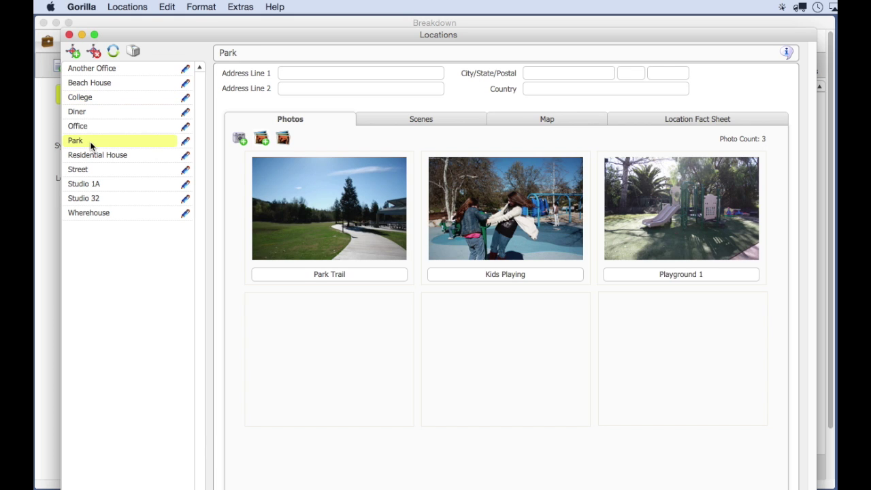
click(425, 117)
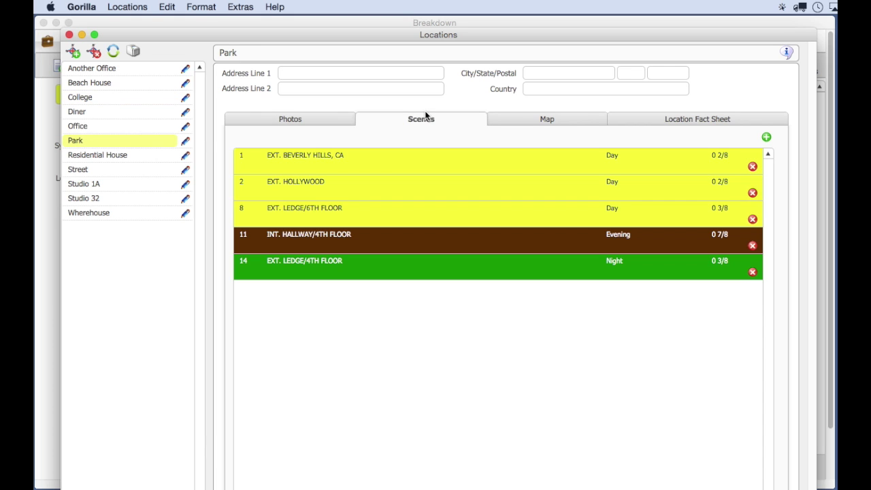
click(117, 184)
click(669, 117)
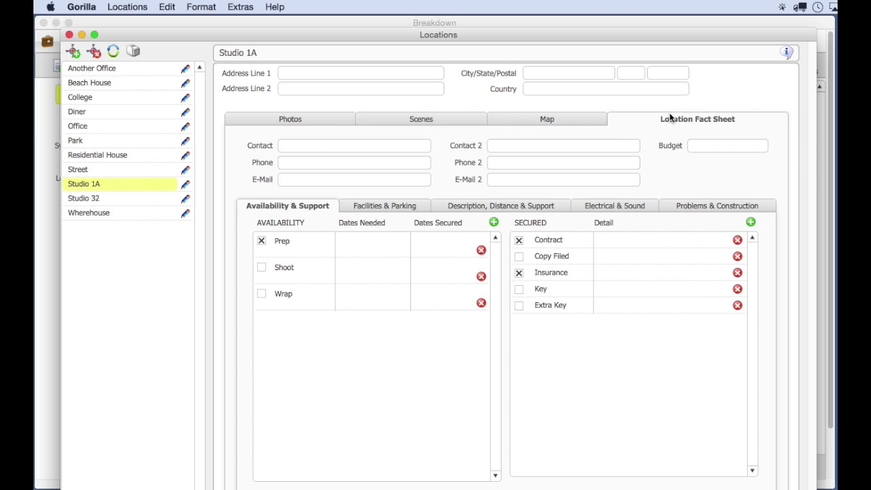
click(394, 206)
key(super+w)
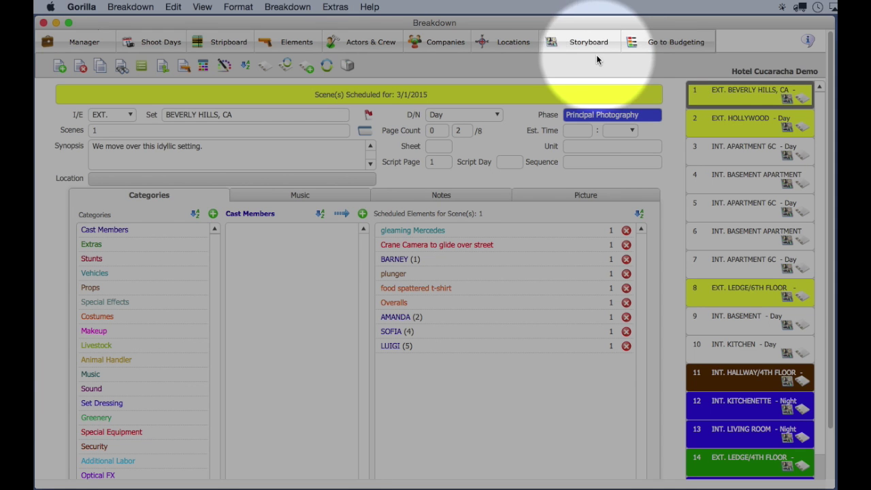
On scene 1's storyboard, put Over the Shoulder first and Full Shot second, then edit Full Shot
click(582, 44)
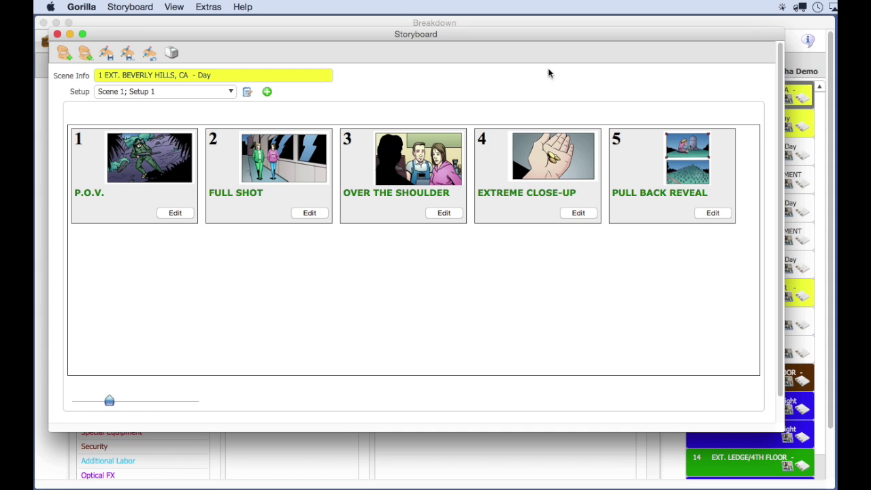
drag(415, 158, 157, 154)
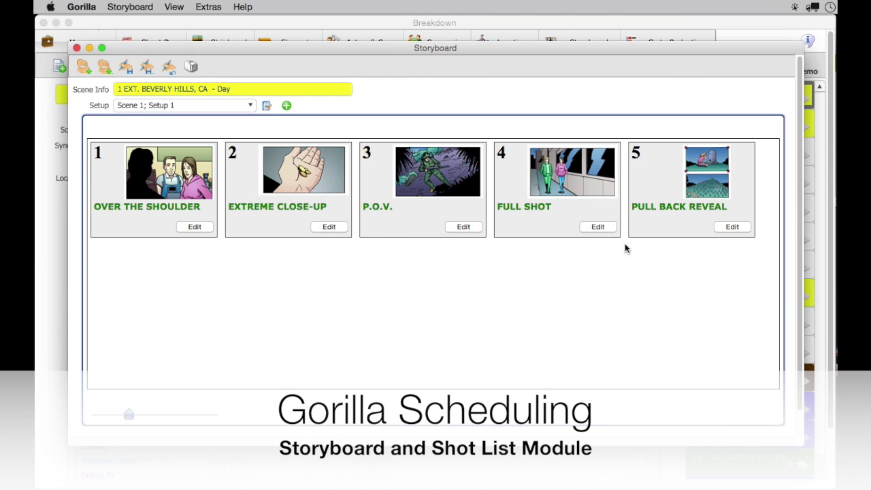
drag(591, 217, 334, 204)
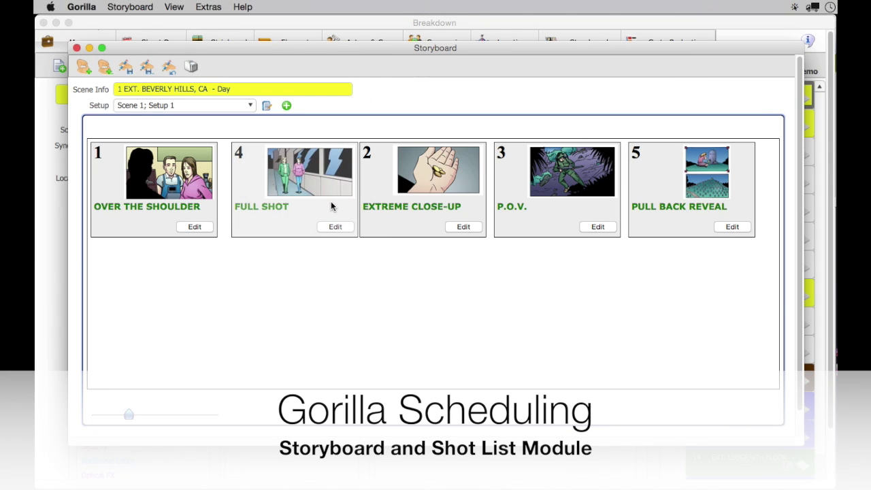
click(338, 230)
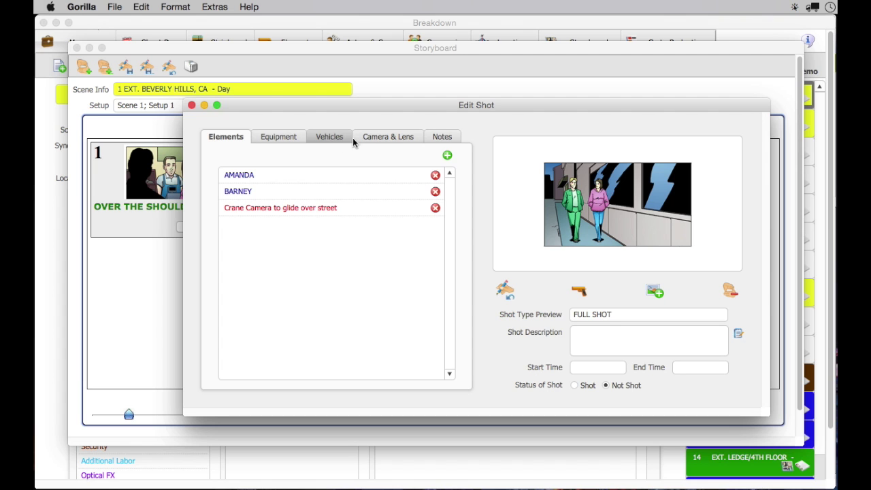
View the Full Shot's Camera & Lens settings, then its Notes tab
click(391, 139)
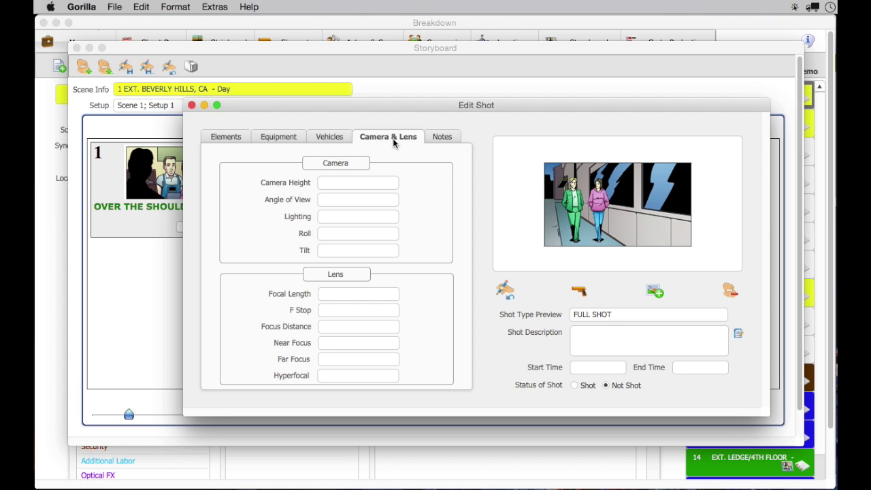
click(443, 139)
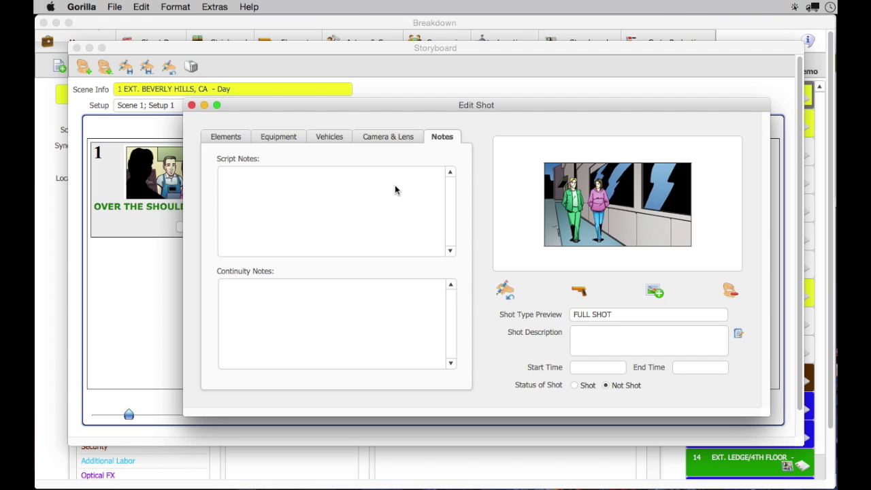